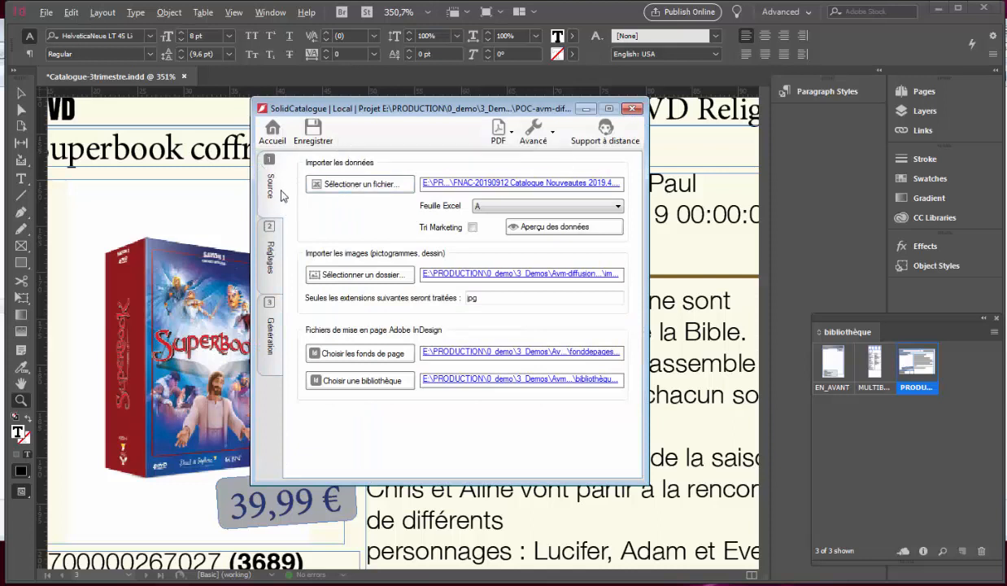
Step: Open the linked Excel source file and examine its column headings, from EDITEUR LIBELLE and EAN to RAYON and Catégorie Office
left_click(469, 186)
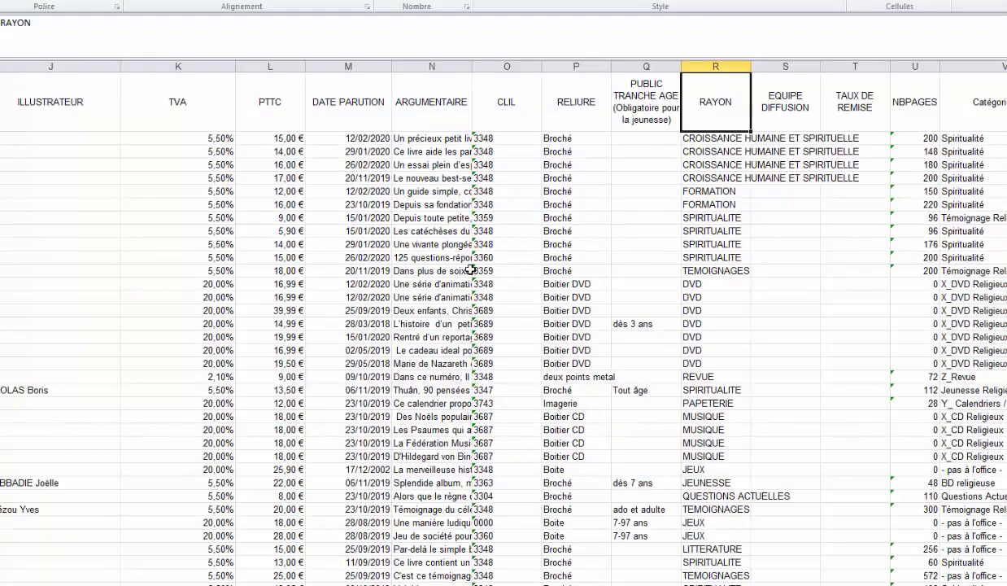
left_click(1004, 106)
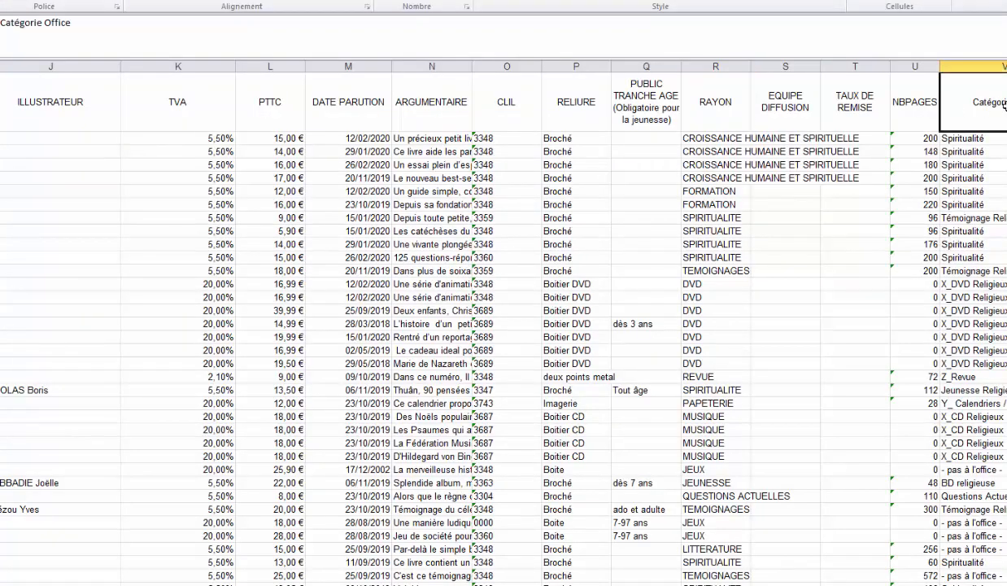
key("Home")
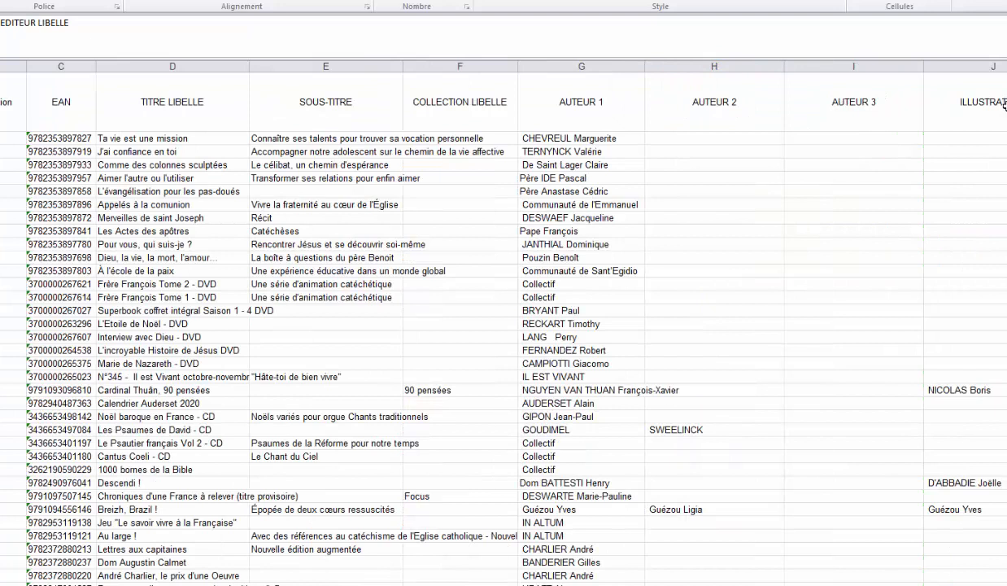
key("Right")
key("Right")
key("Right")
key("Right")
key("Right")
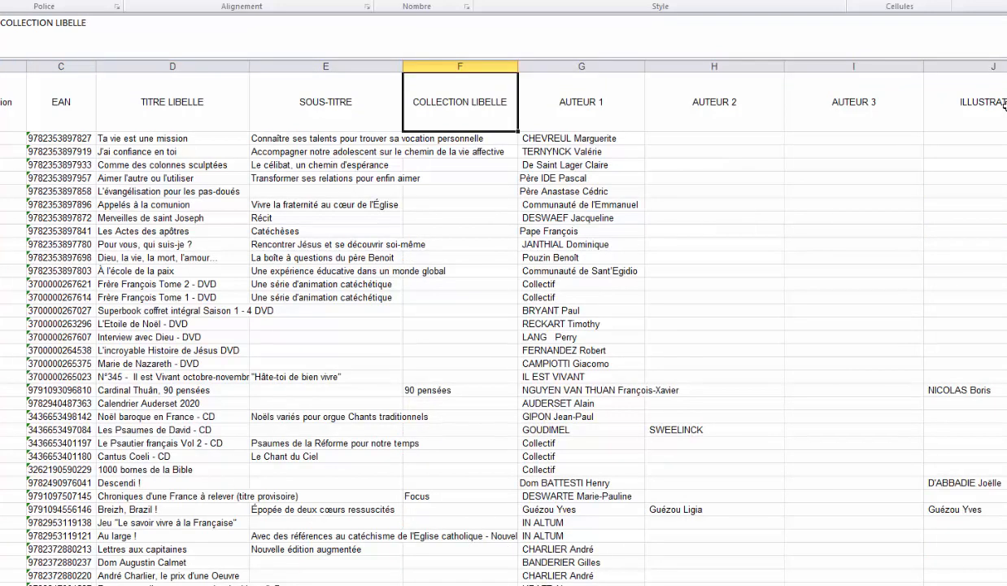
key("Left")
key("Left")
key("Left")
key("Left")
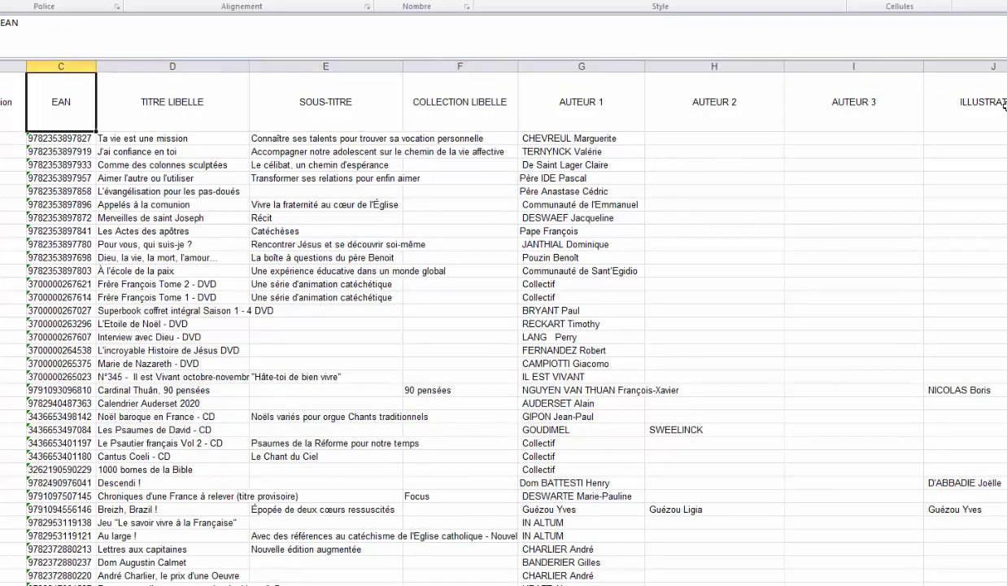
key("Down")
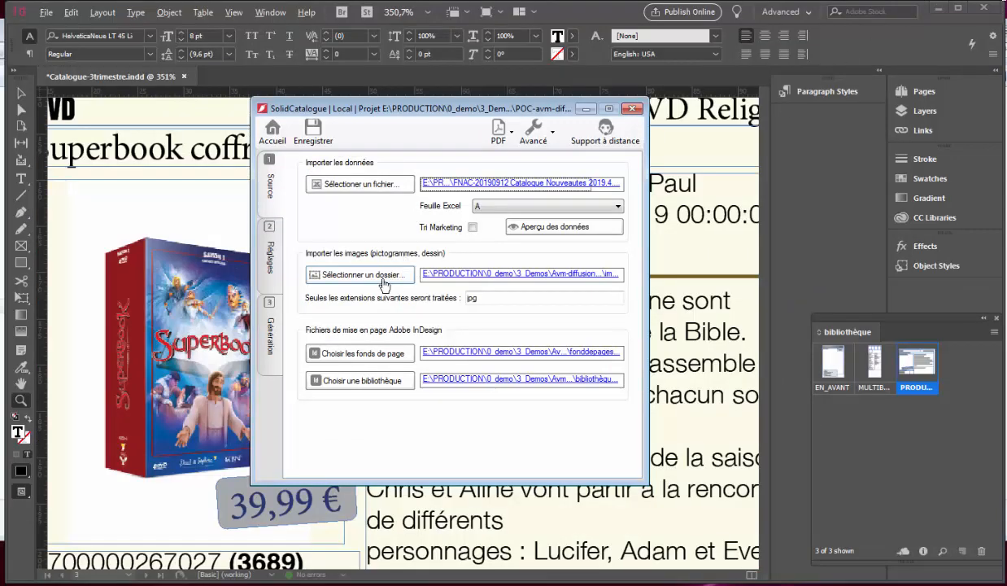
Step: Open the linked images folder, preview several EAN-named JPG covers from 9782353897780.jpg to 9782353897858.jpg, and close the folder
left_click(495, 279)
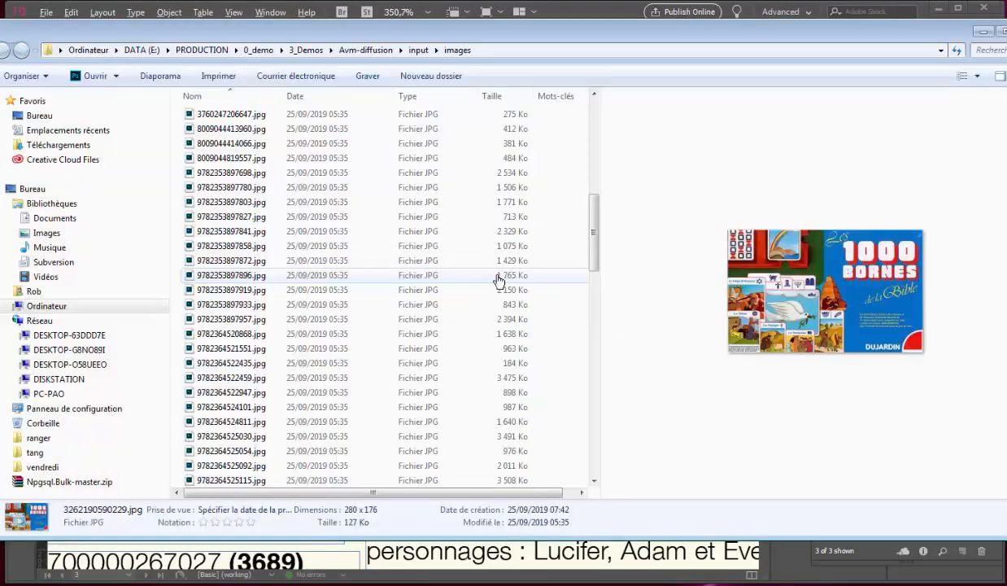
left_click(244, 187)
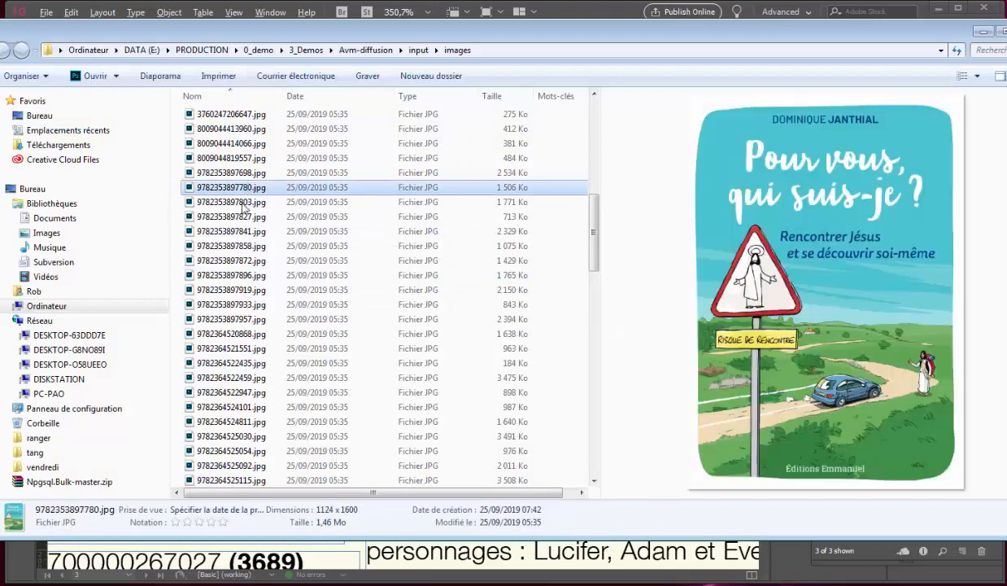
left_click(242, 204)
key("Down")
key("Down")
key("Down")
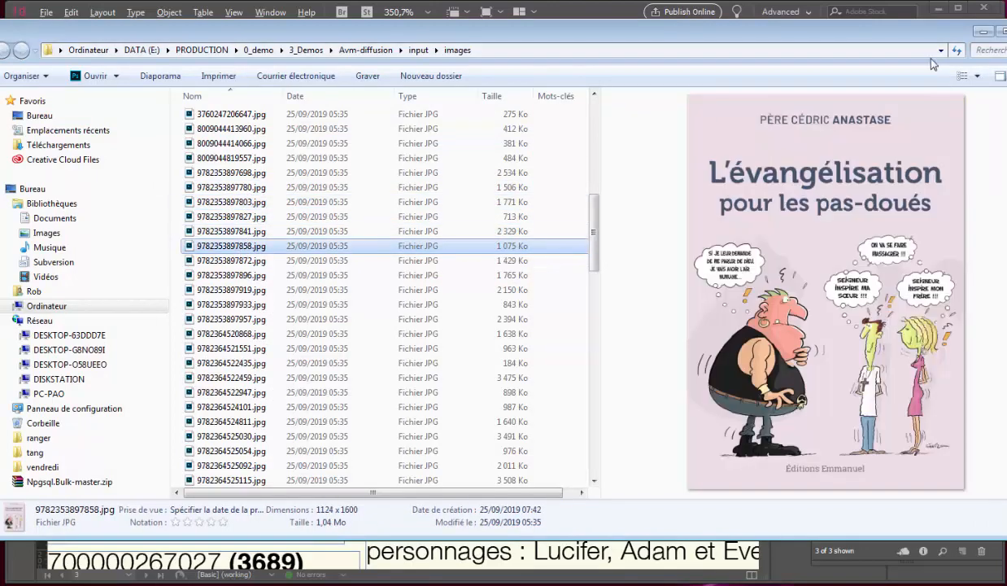
left_click(1006, 32)
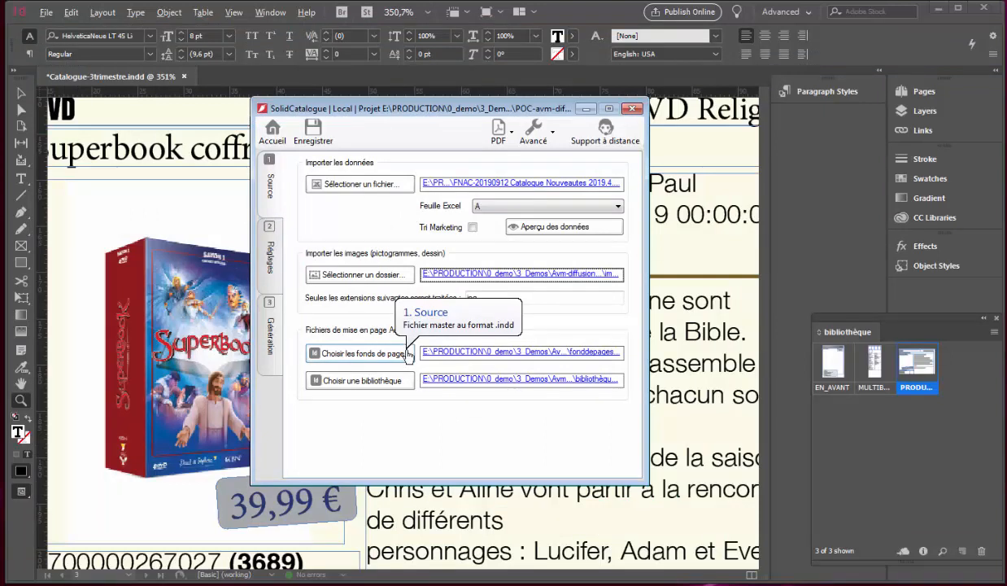
Step: Open the page background file fonddepages.indd and display its A-Master and B-BD master spreads
left_click(487, 359)
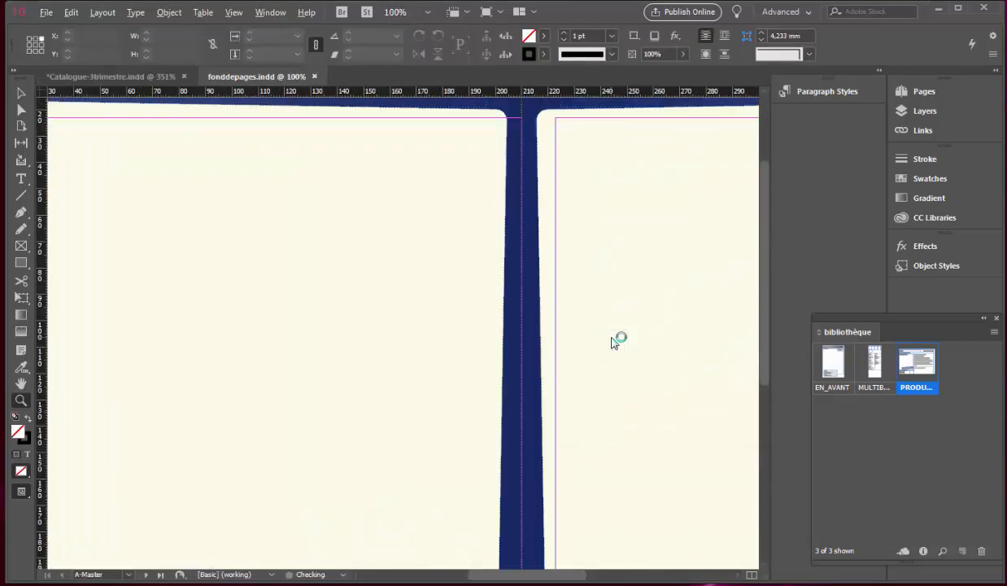
left_click(545, 338, "alt")
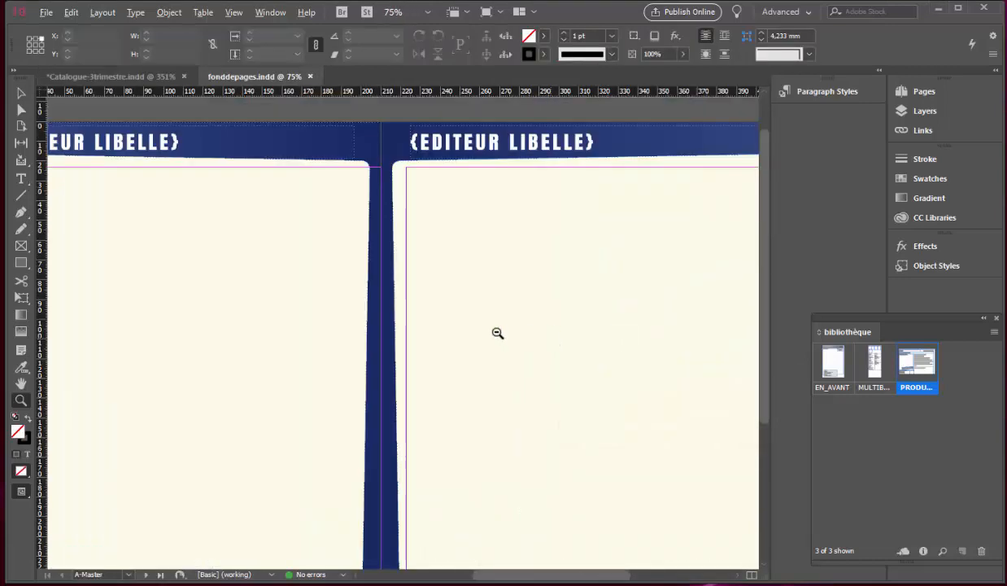
left_click(436, 326, "alt")
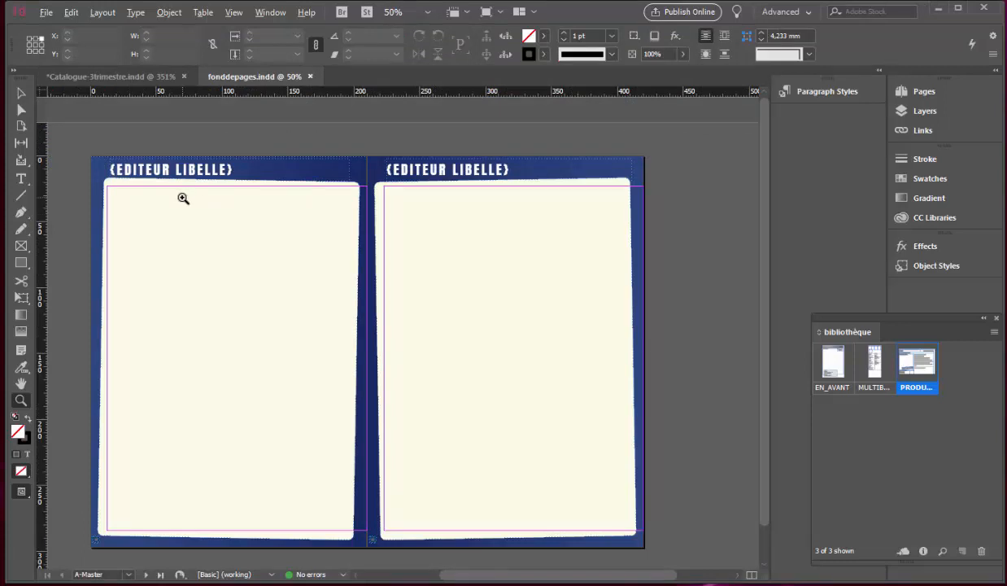
left_click(922, 93)
double_click(854, 146)
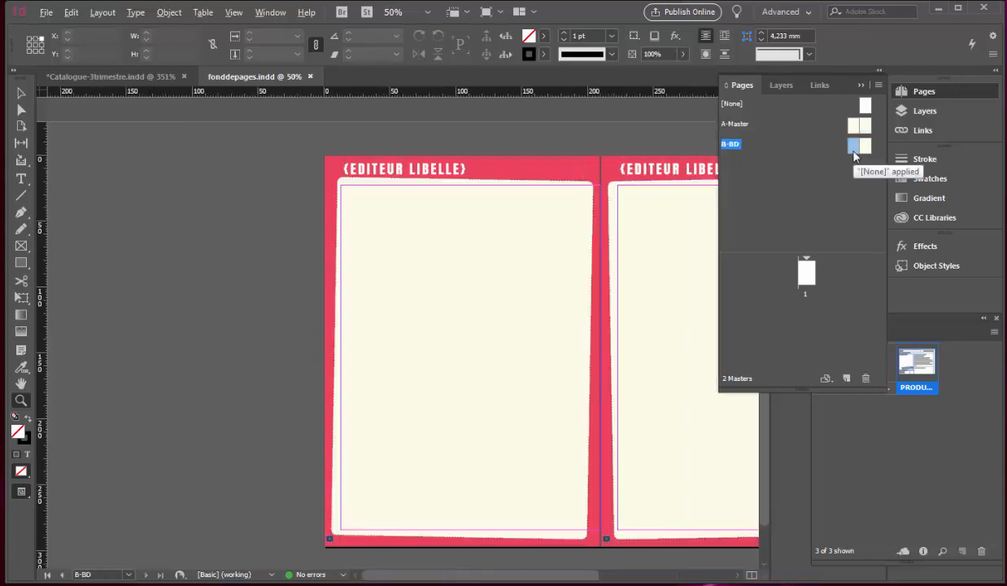
Step: Place the product template from the bibliothèque library at the upper-left margin corner of the B-BD master to examine its data placeholders
left_click(908, 326)
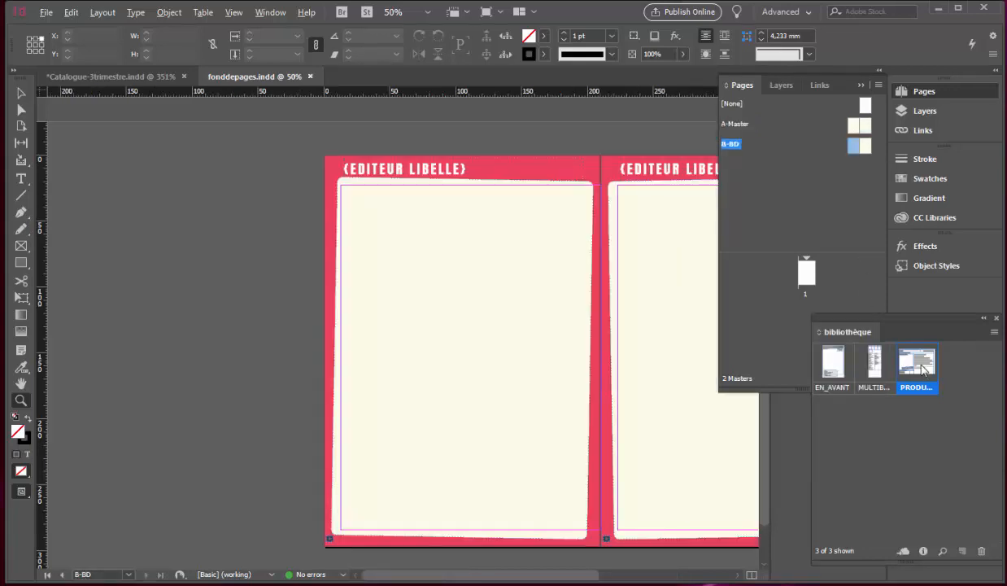
left_click_drag(919, 367, 344, 232)
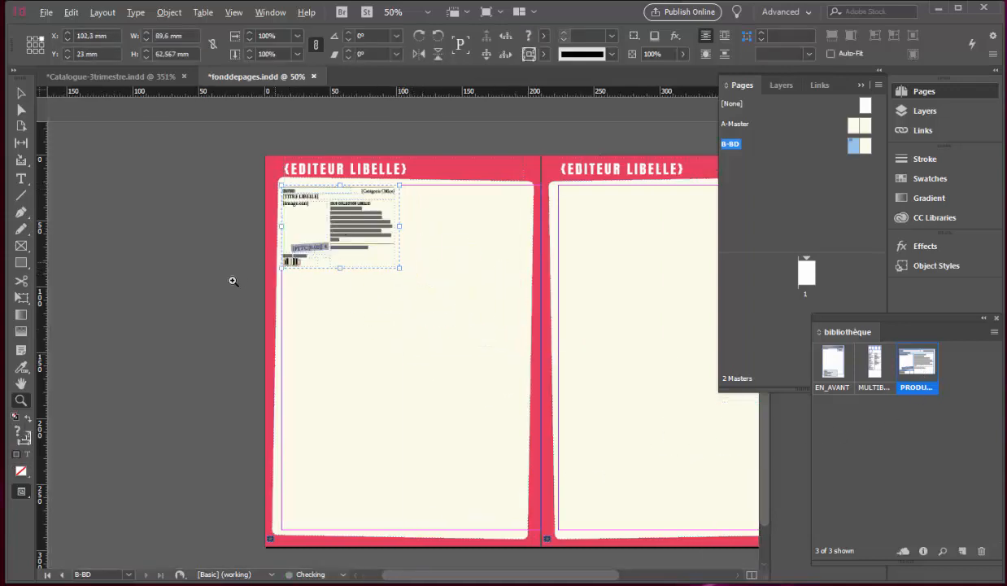
left_click_drag(268, 179, 416, 291)
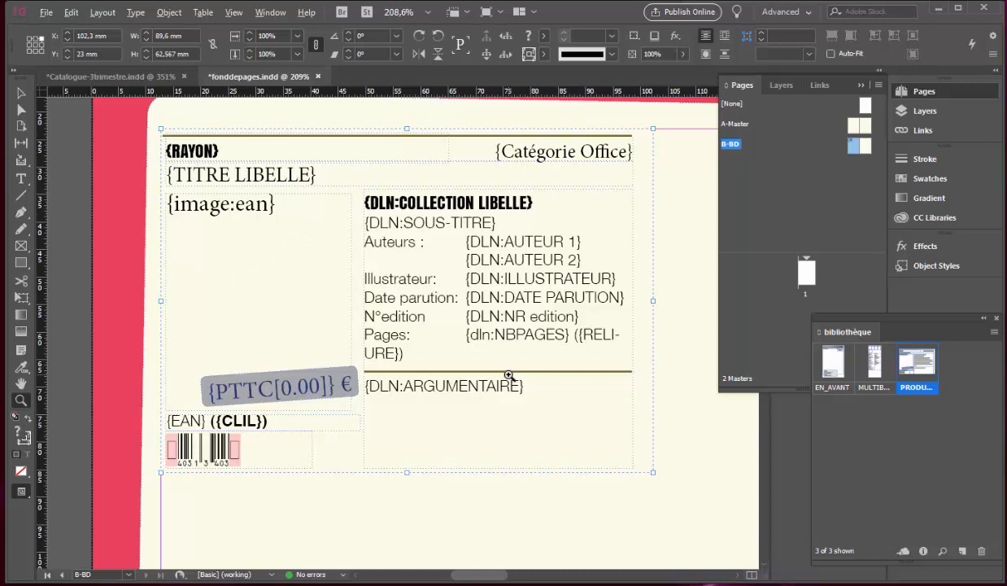
Step: Close Catalogue-3trimestre.indd and fonddepages.indd without saving, and switch to SolidCatalogue to show the Réglages settings
left_click(183, 75)
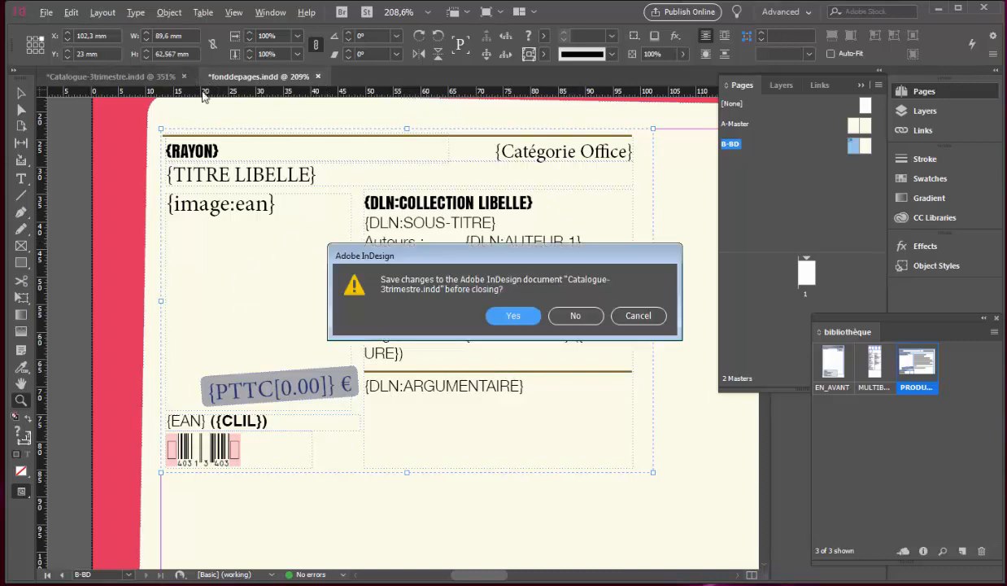
left_click(576, 316)
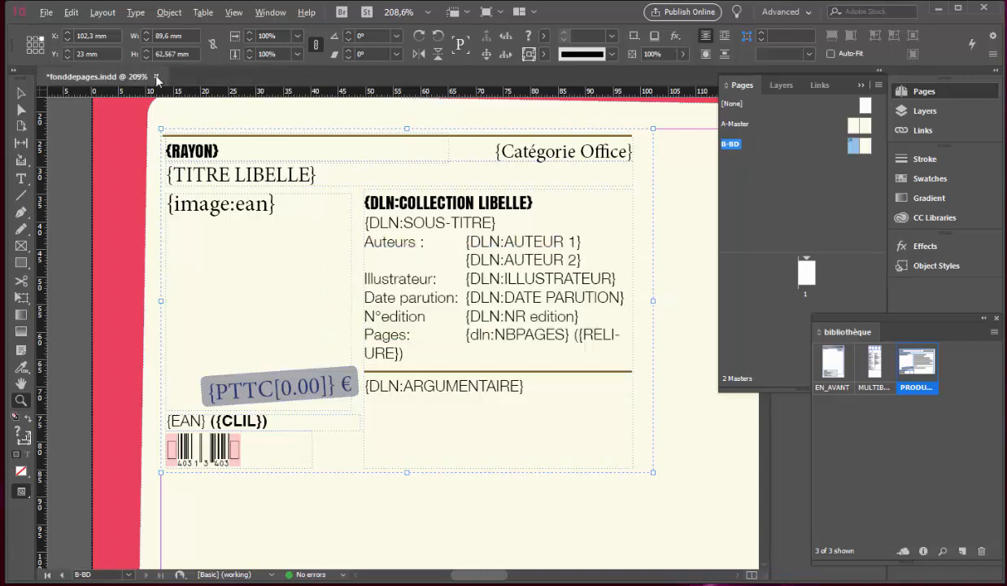
key("alt+Tab")
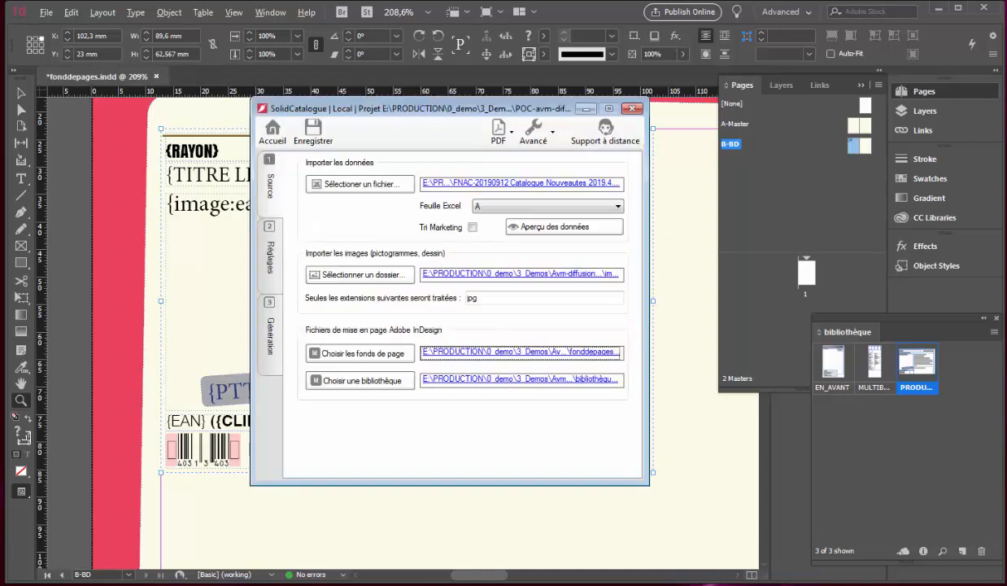
left_click(273, 269)
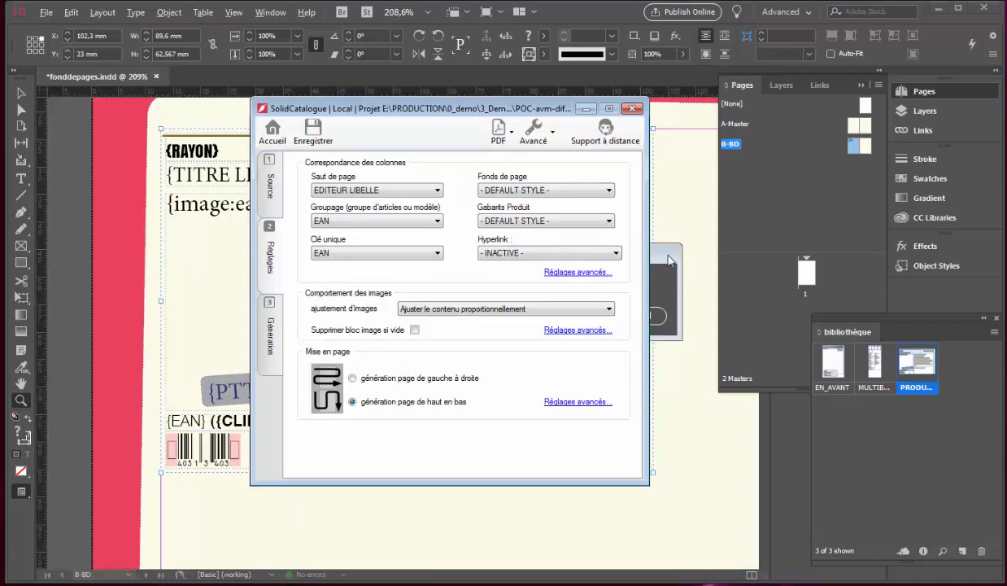
left_click(576, 315)
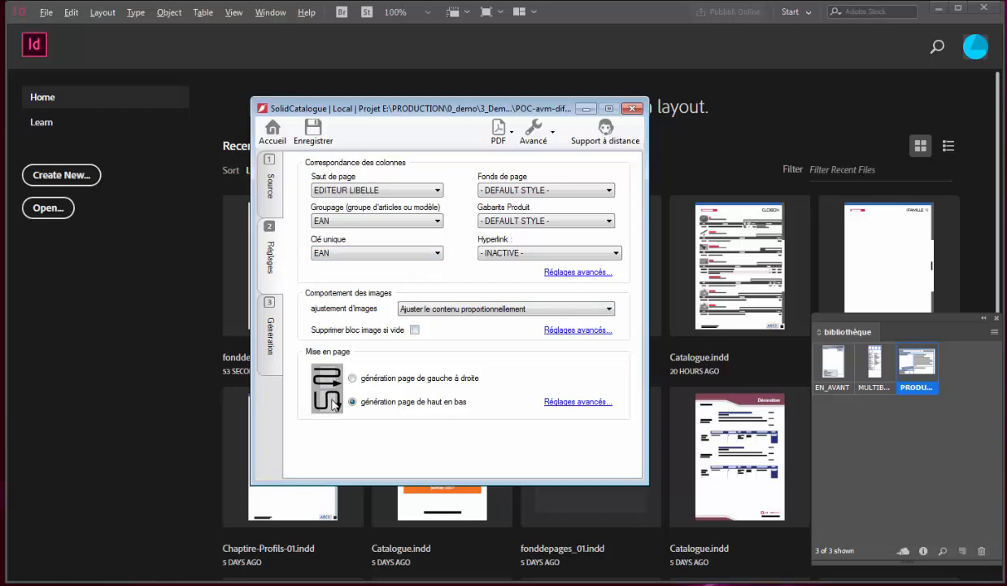
Step: Set the generated file's name to Catalogue-3-trimestre and generate the document for all rows
left_click(276, 365)
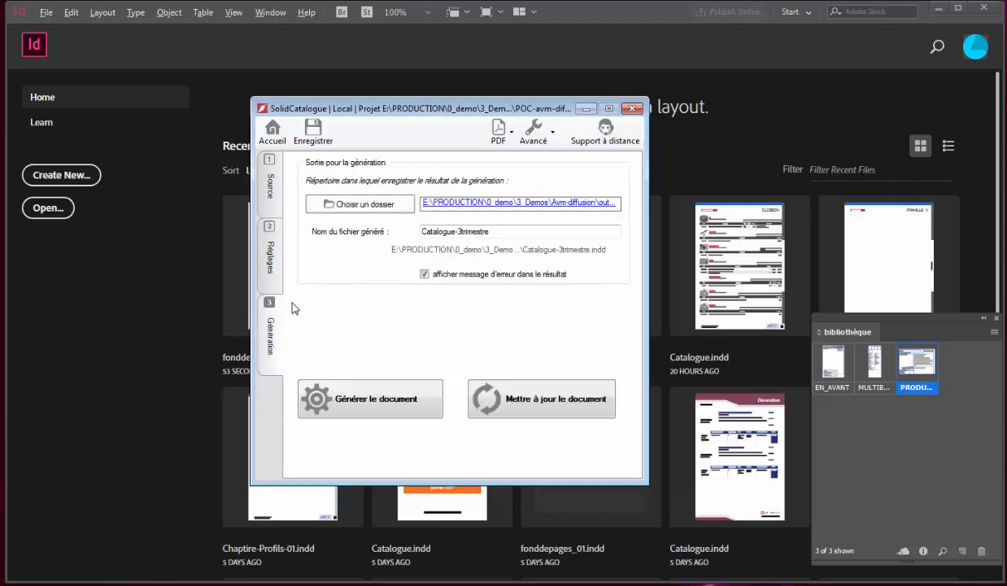
left_click(517, 231)
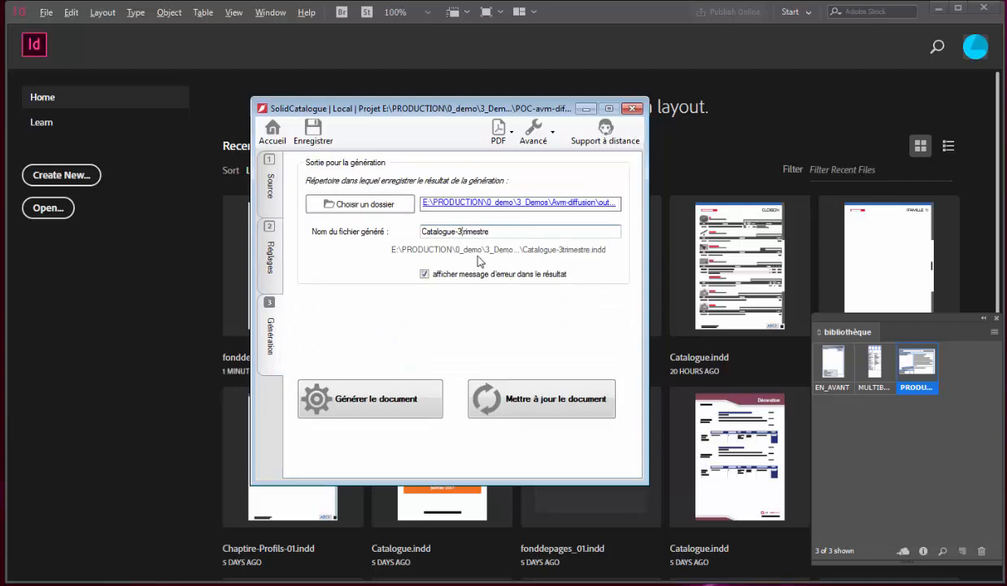
type("-")
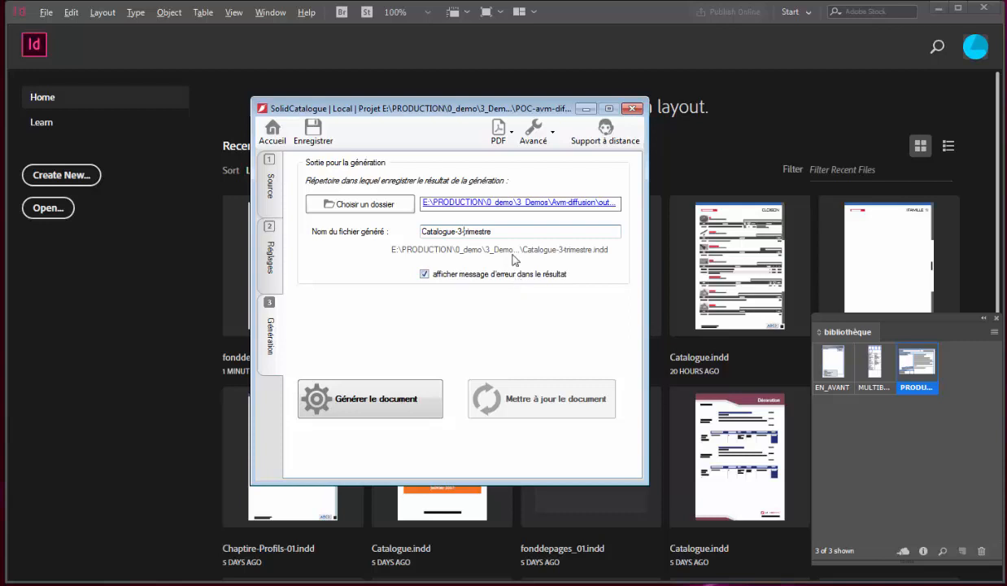
left_click(385, 400)
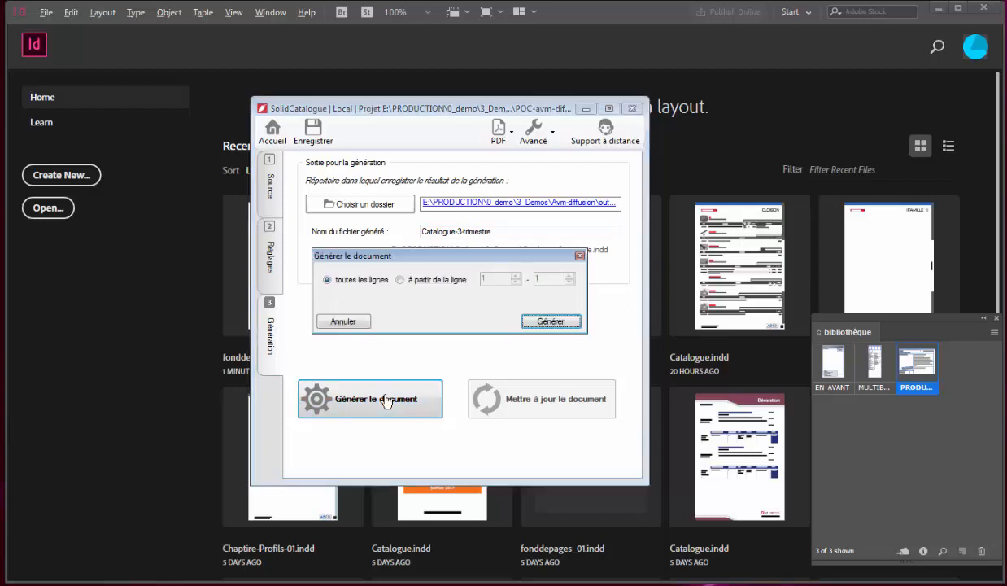
left_click(572, 325)
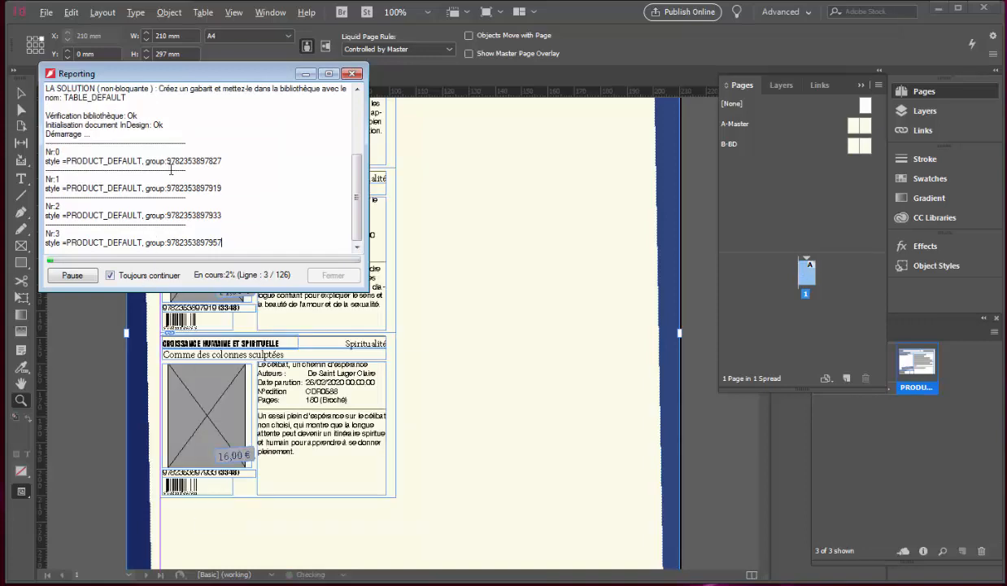
Step: Move the Reporting window aside to watch the pages being built, and stop the generation before all rows are processed
left_click_drag(164, 80, 0, 93)
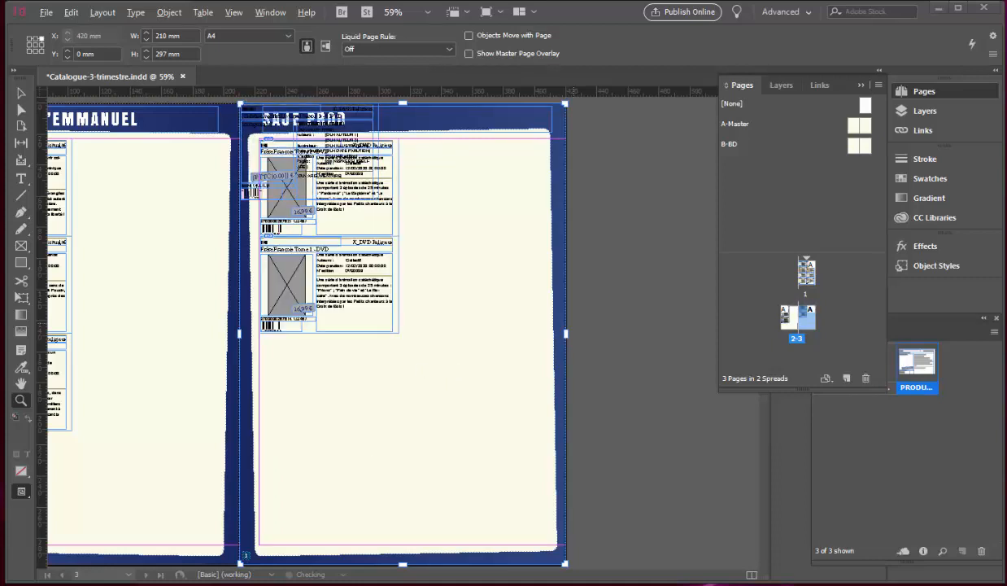
left_click_drag(67, 371, 16, 324)
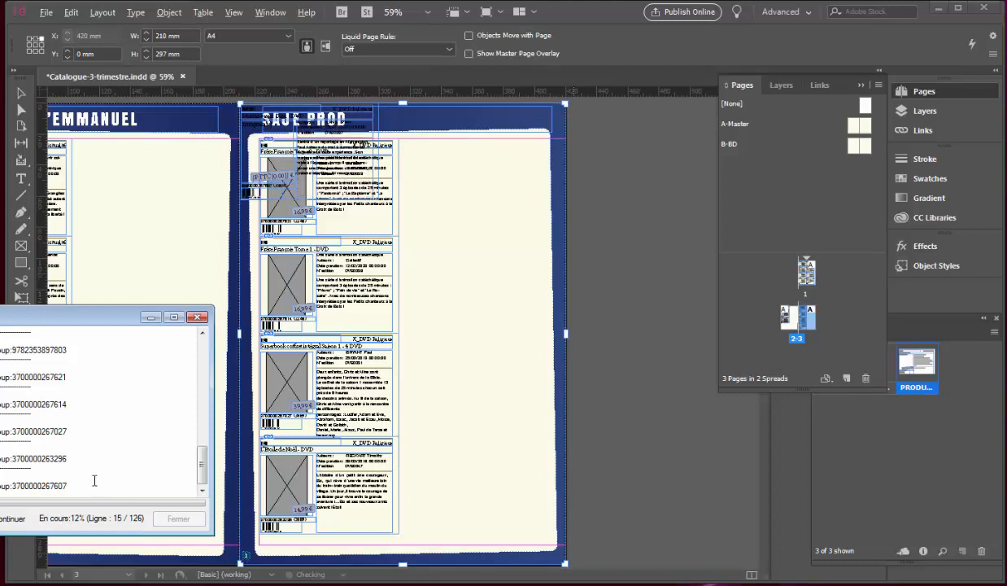
left_click(198, 318)
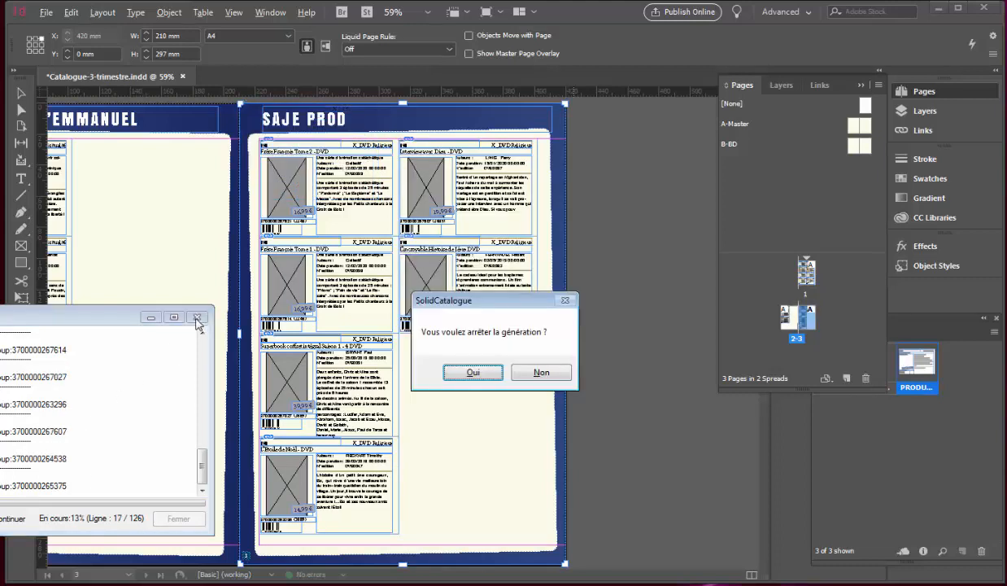
left_click(473, 372)
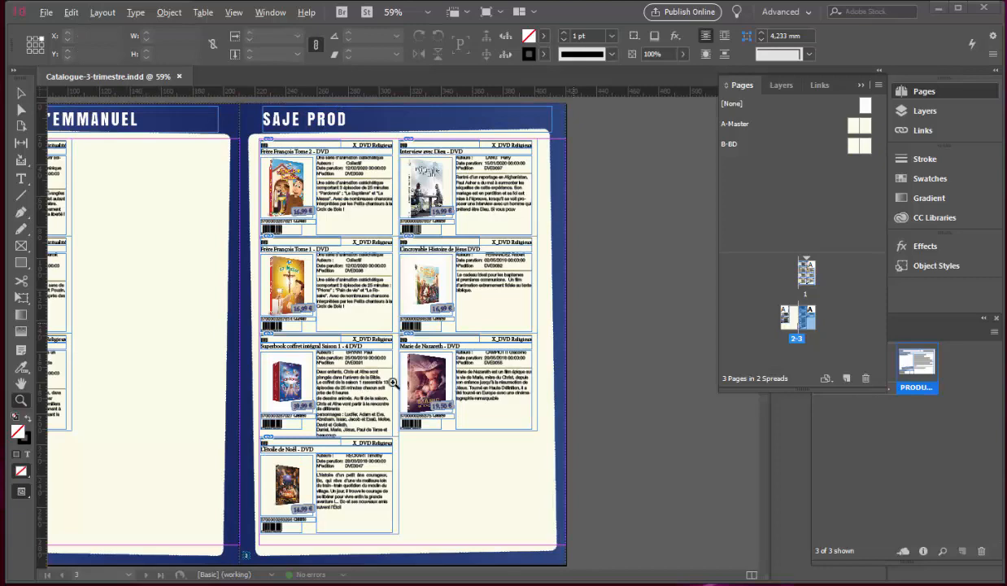
Step: Ungroup the Marie de Nazareth - DVD product block on page 3 of the generated catalogue
left_click_drag(204, 266, 600, 540)
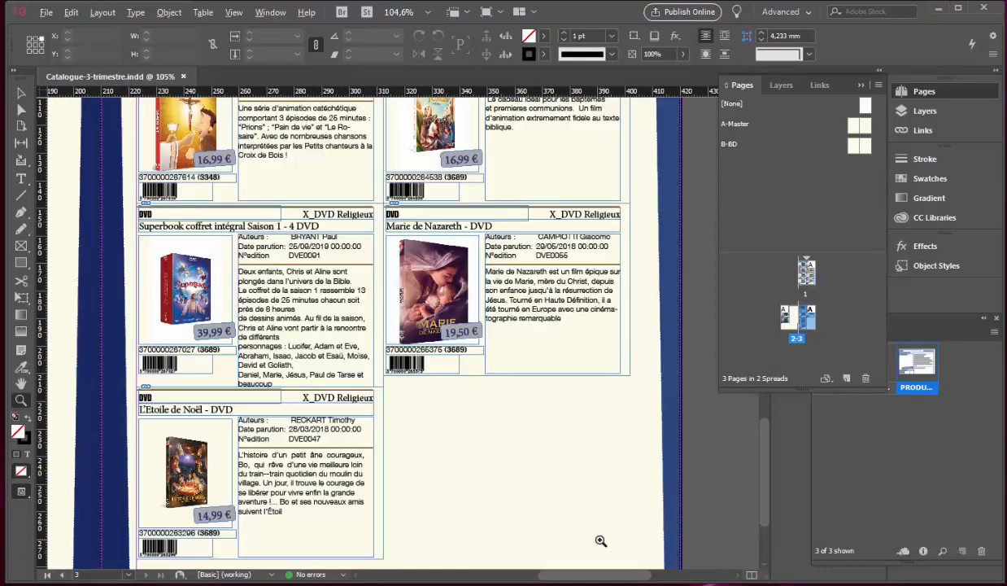
scroll(525, 474, "down", 2)
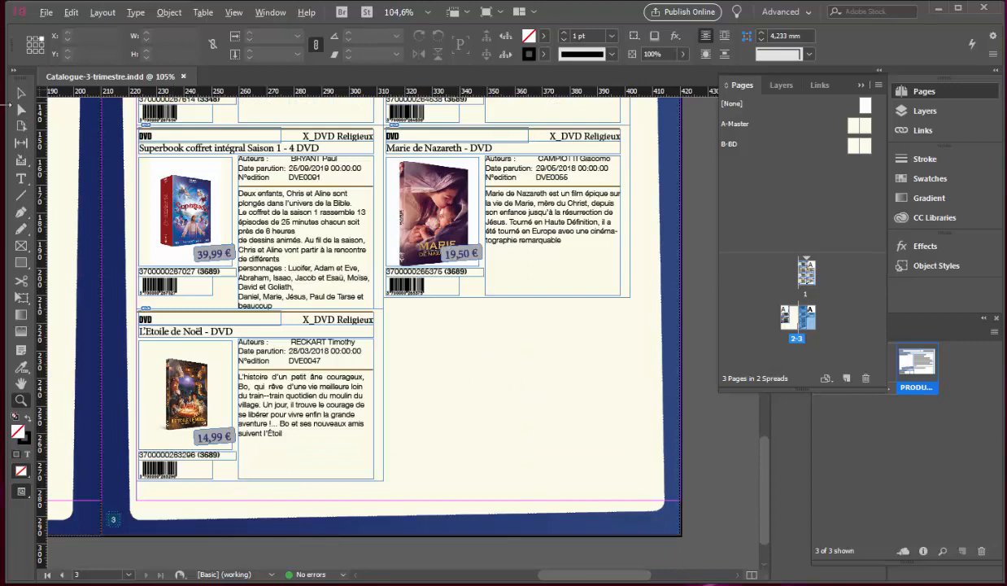
left_click(21, 93)
right_click(575, 259)
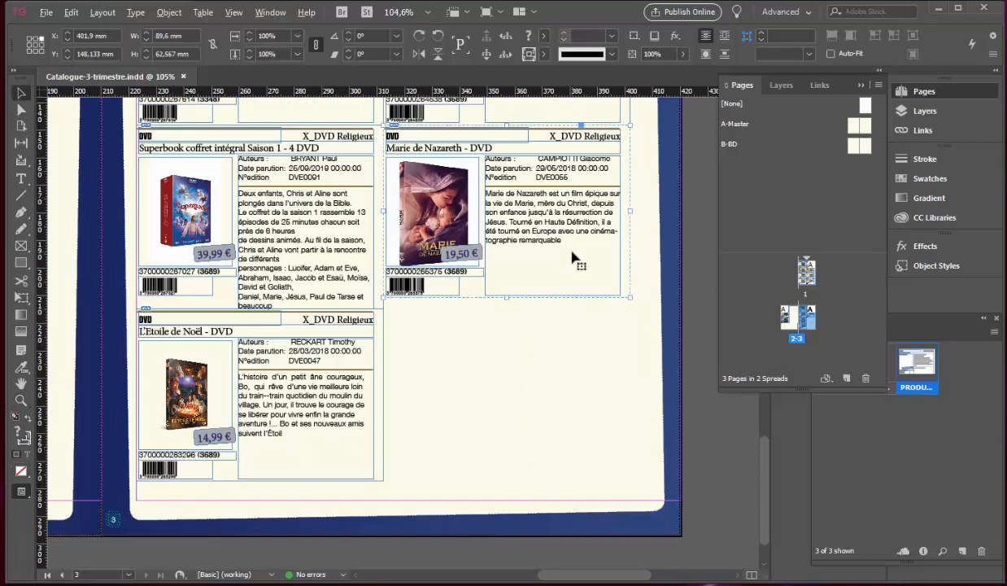
left_click(622, 417)
left_click(443, 291)
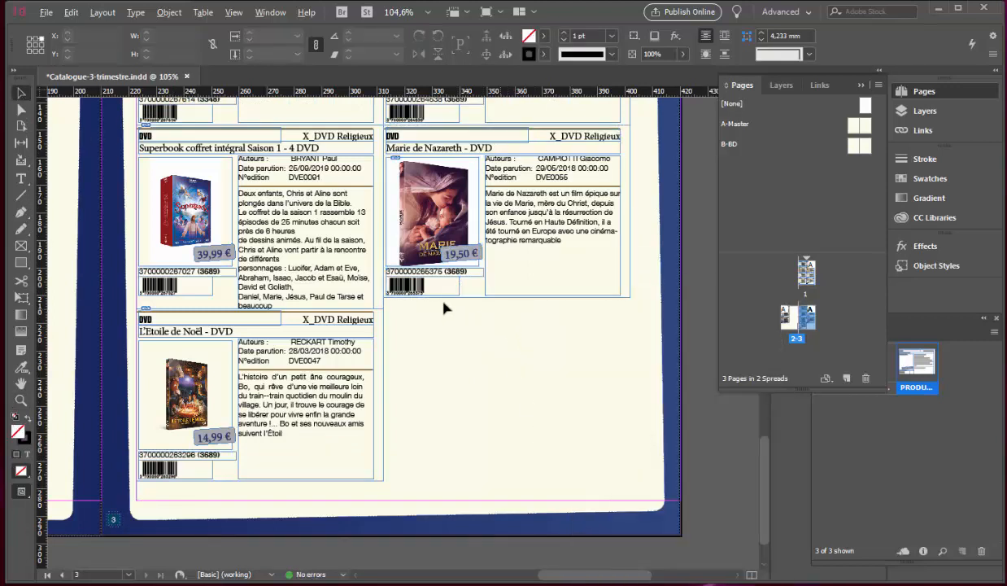
Step: Move the Marie de Nazareth barcode and description frames to the lower-right area of page 3
left_click_drag(443, 291, 620, 479)
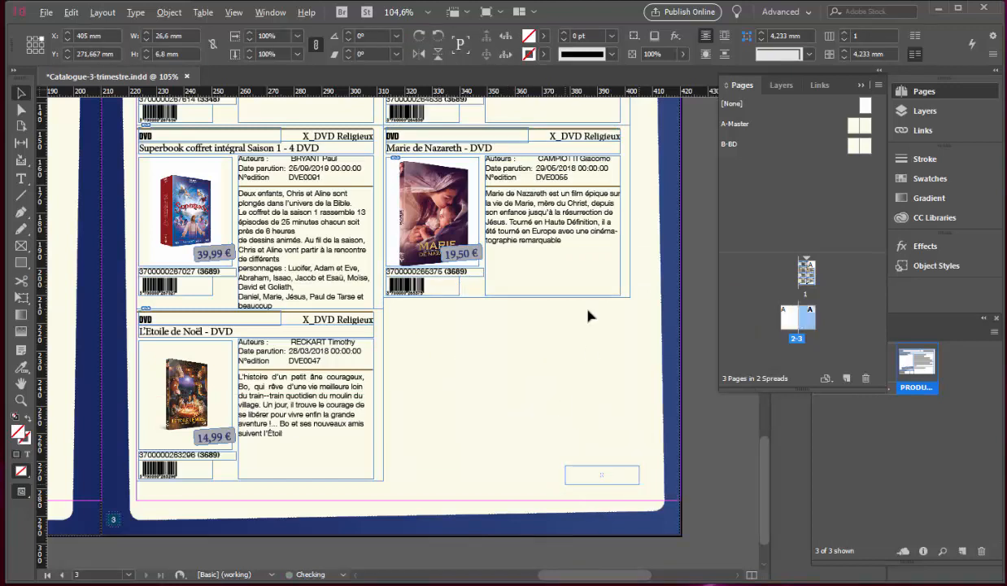
left_click_drag(574, 224, 614, 448)
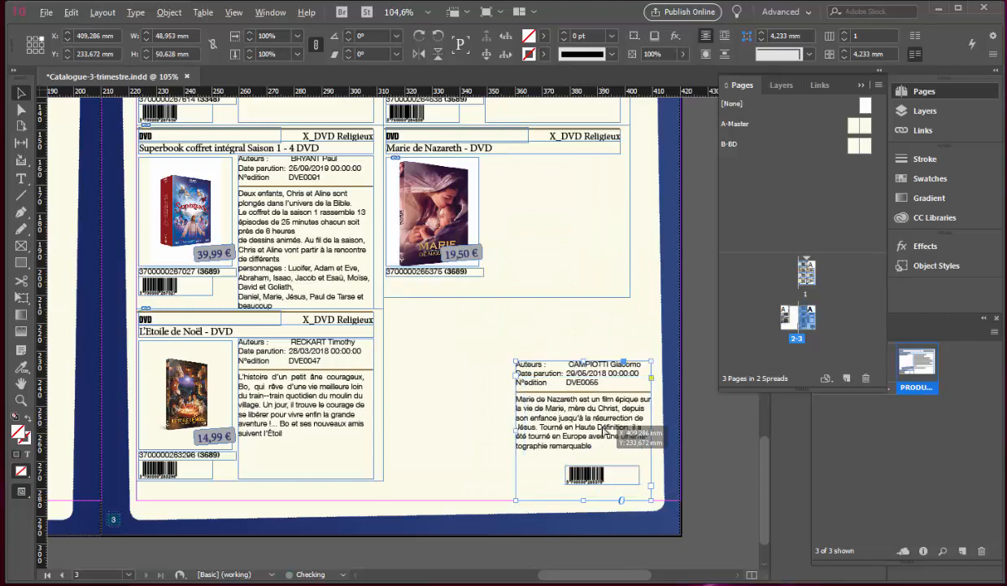
Step: Enlarge the Marie de Nazareth image frame to about 78 × 109 mm and fill it proportionally with the cover
left_click(479, 260)
left_click_drag(478, 261, 602, 459)
right_click(425, 213)
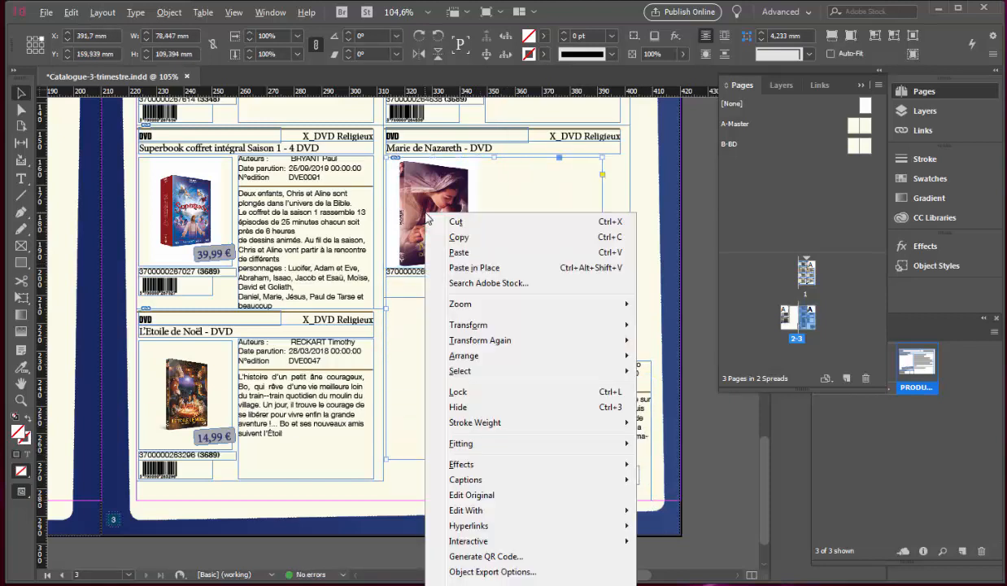
mouse_move(480, 363)
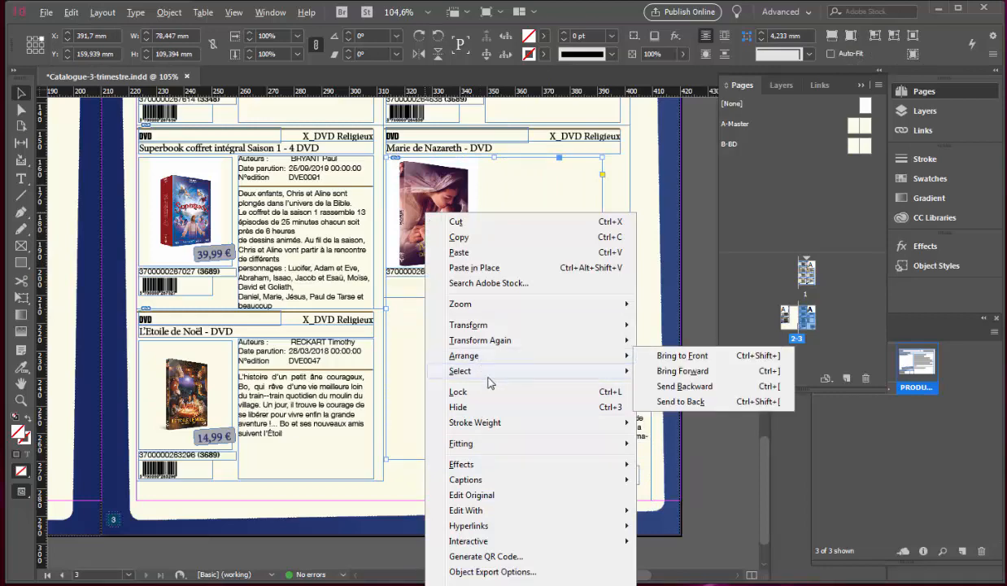
mouse_move(511, 453)
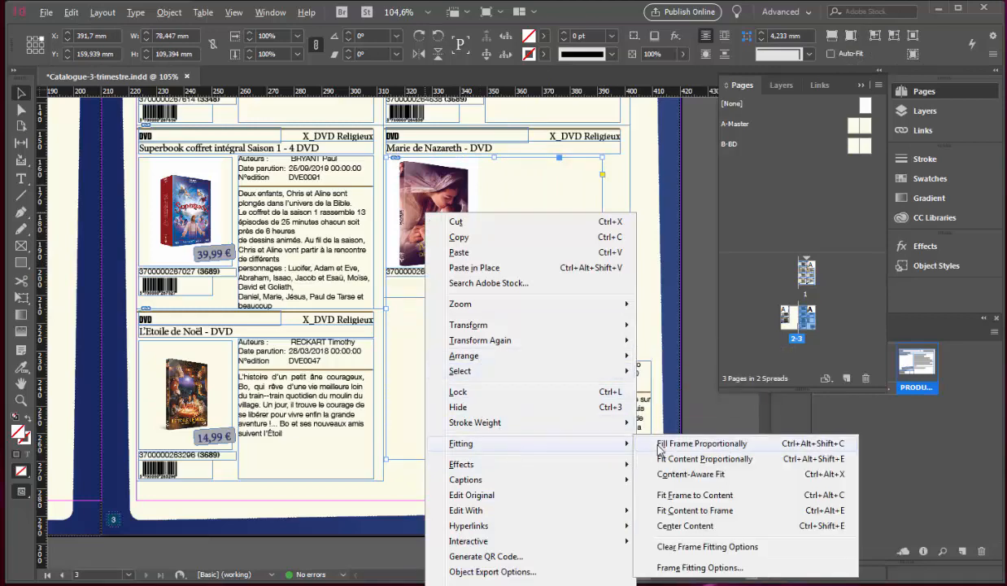
left_click(657, 443)
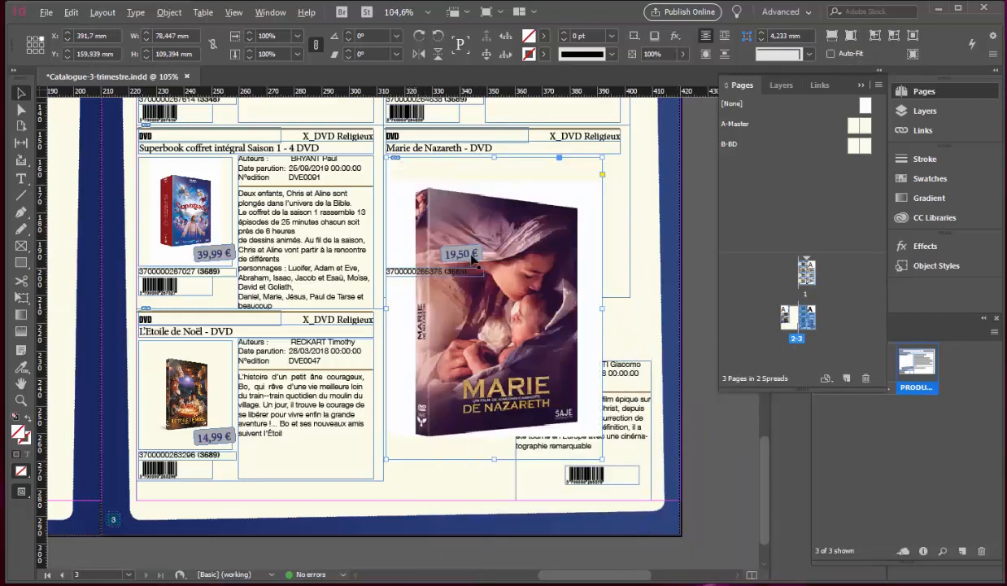
Step: Move the 19,50 € price label to the enlarged cover's upper-right corner and the product code below the cover
left_click_drag(460, 253, 582, 194)
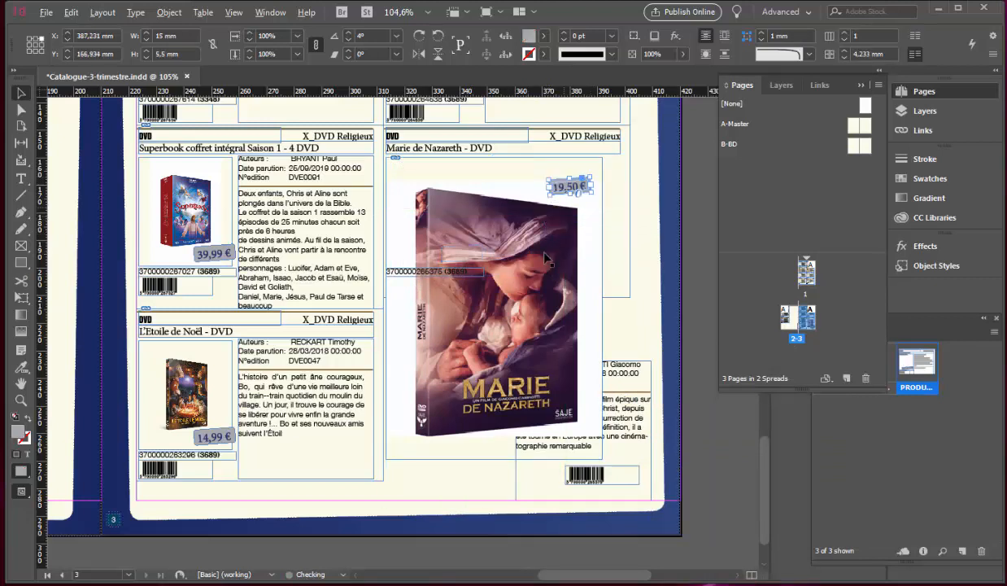
left_click_drag(398, 275, 426, 454)
Step: Move page 2's third product block to the top of the second column and draw a picture frame about 184 × 123 mm across the lower half
scroll(206, 423, "down", 3)
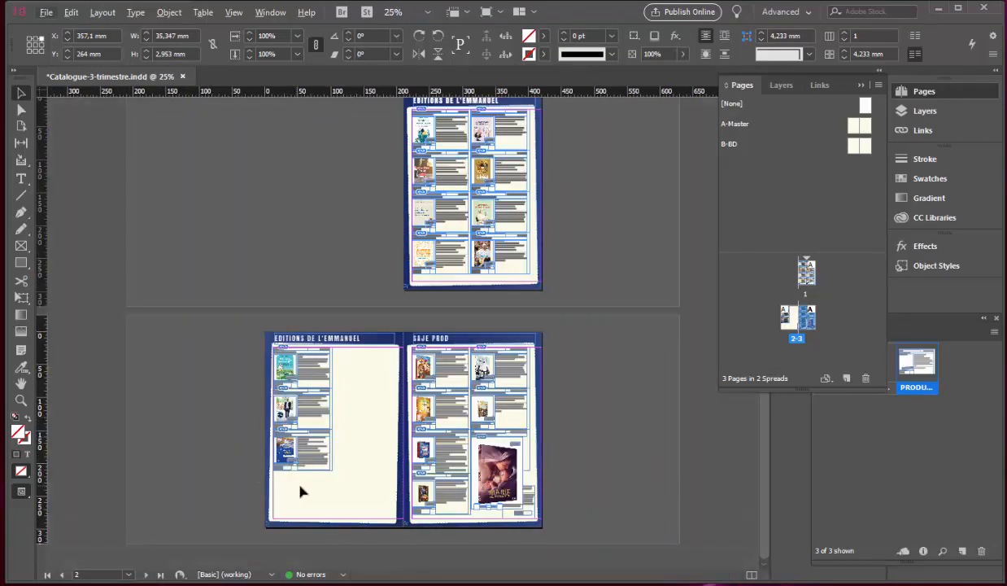
left_click_drag(337, 464, 366, 375)
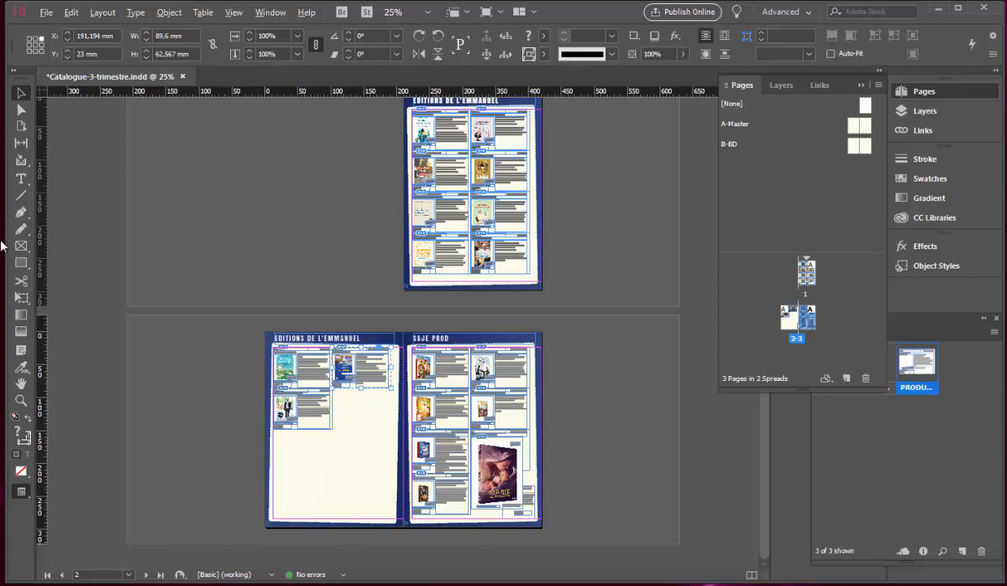
left_click(21, 264)
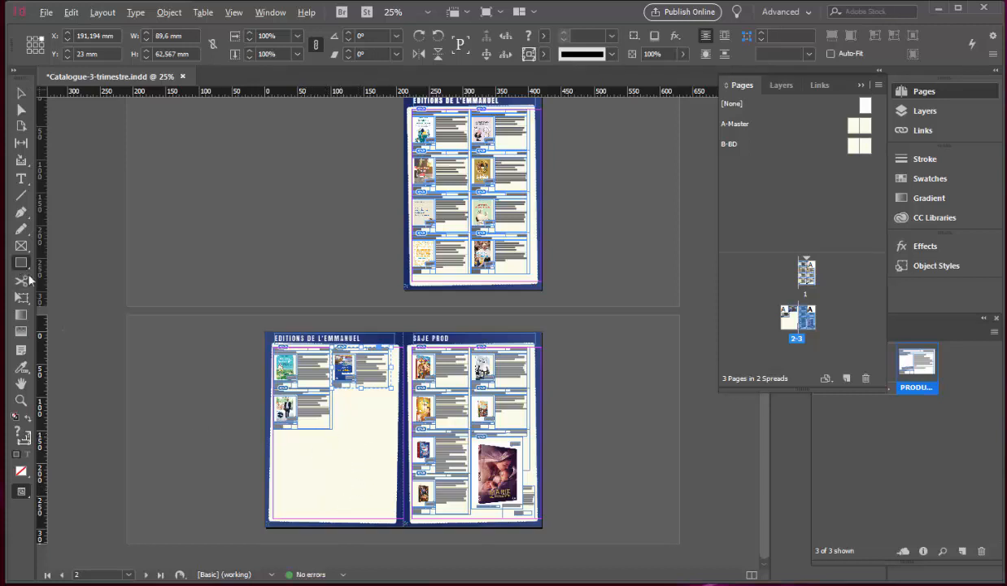
left_click(21, 244)
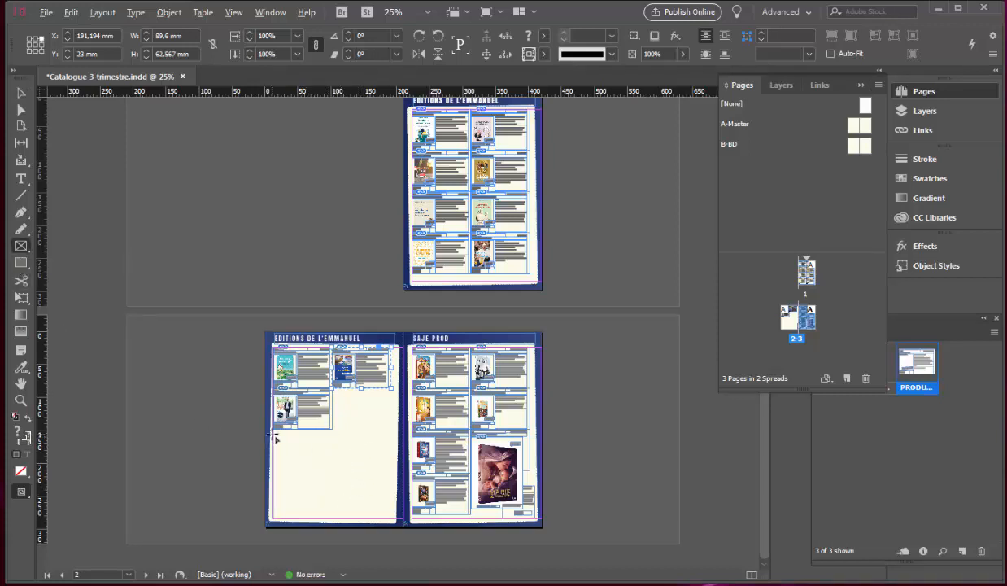
left_click_drag(275, 437, 396, 515)
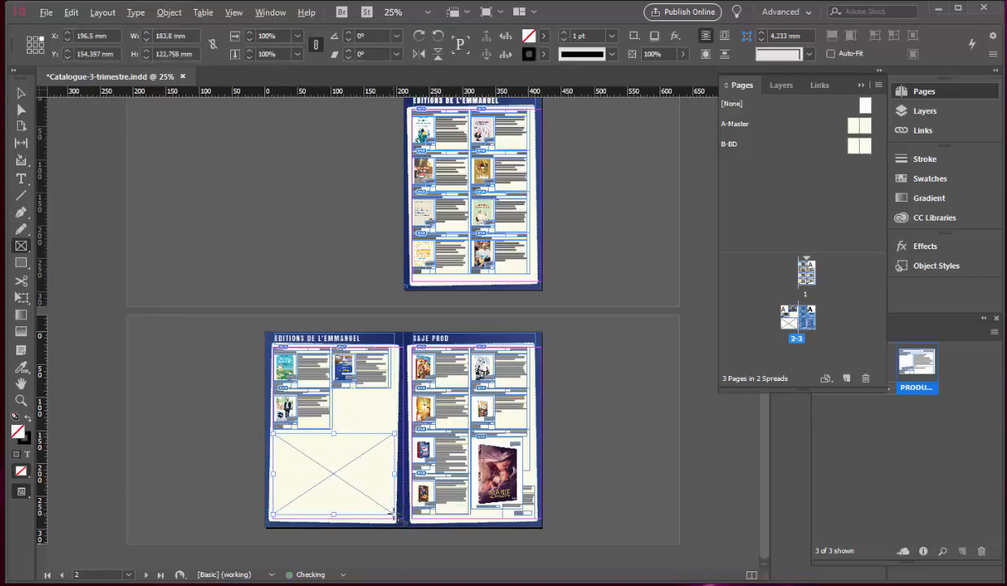
Step: Place the image 02-0351_arbre_de_noel_2.jpg in the new frame on page 2
key("ctrl+d")
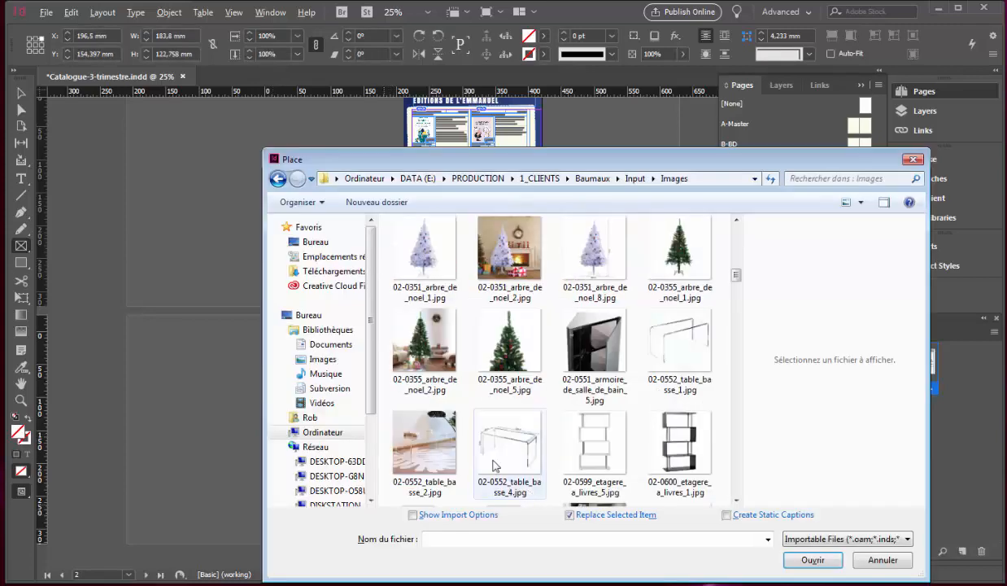
left_click(493, 248)
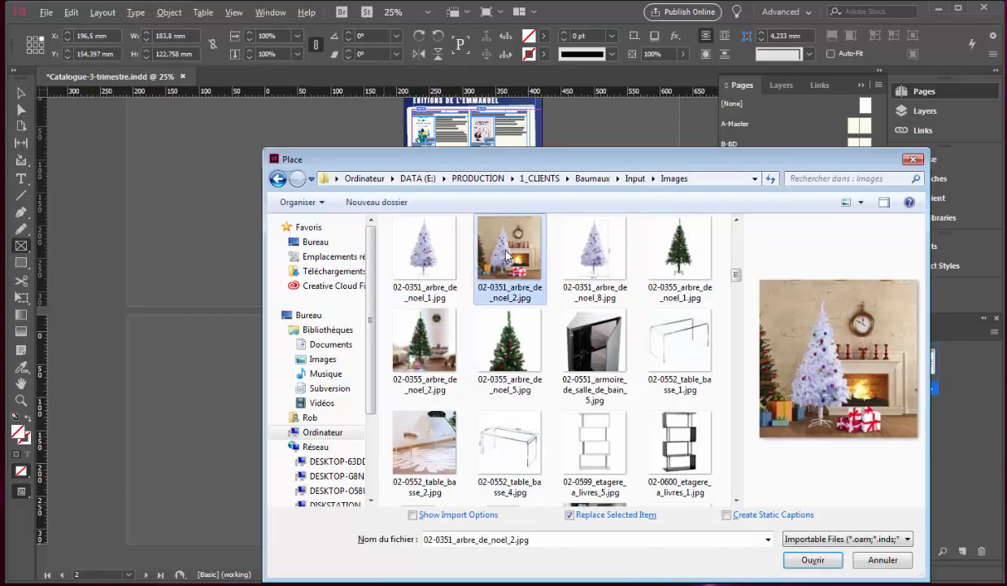
left_click(812, 560)
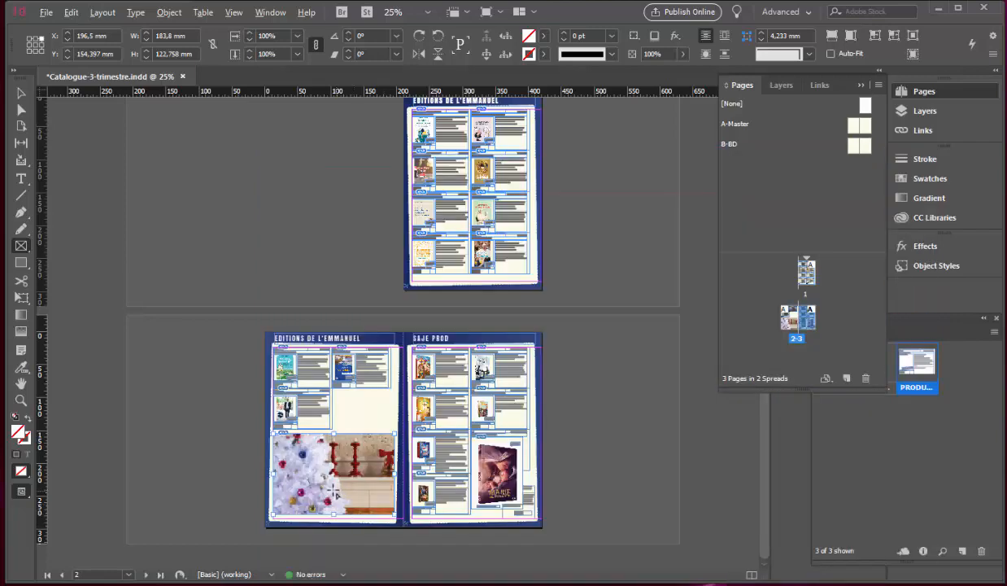
Step: Fit the Christmas tree image proportionally inside its frame on page 2
scroll(334, 490, "up", 2)
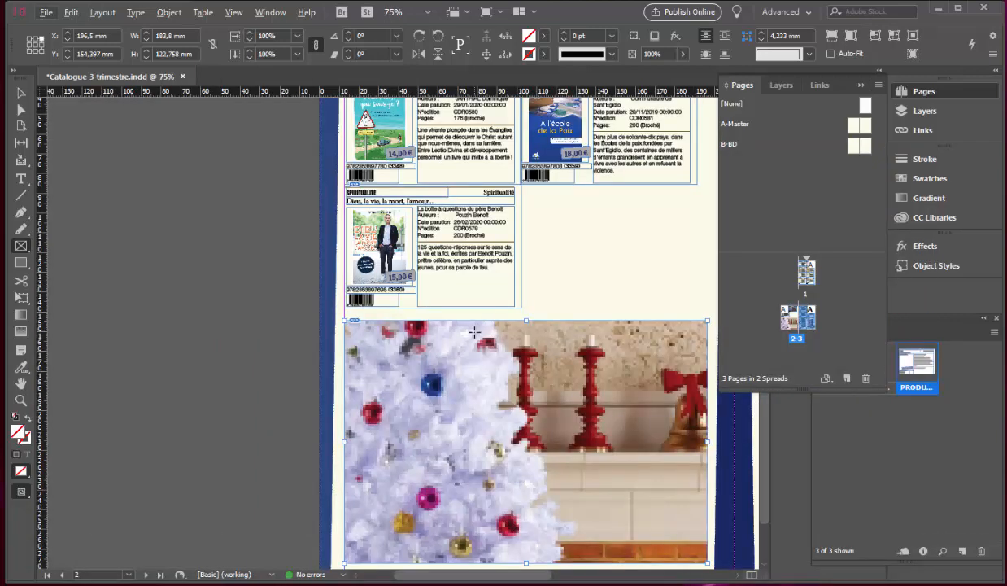
left_click(21, 92)
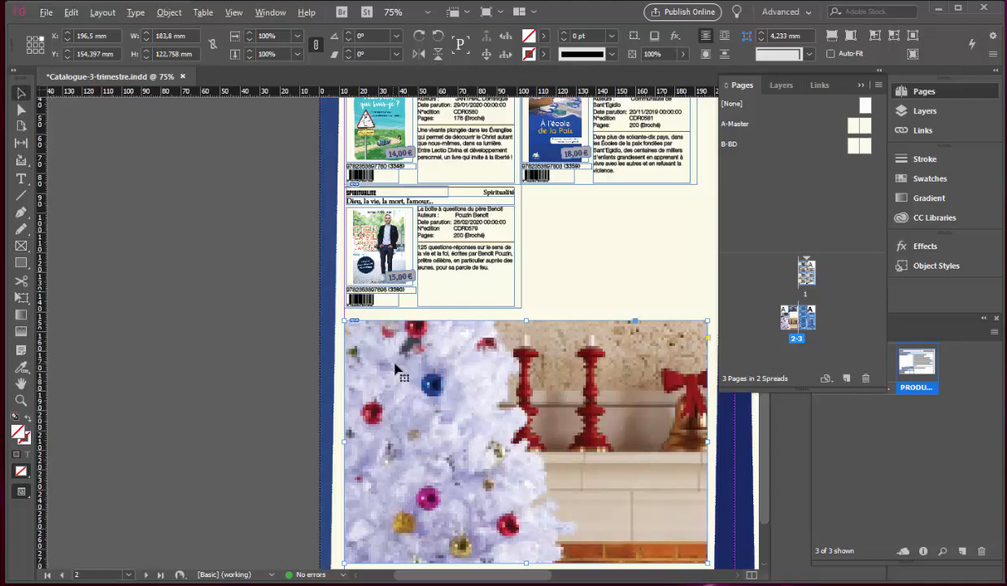
right_click(398, 367)
mouse_move(438, 498)
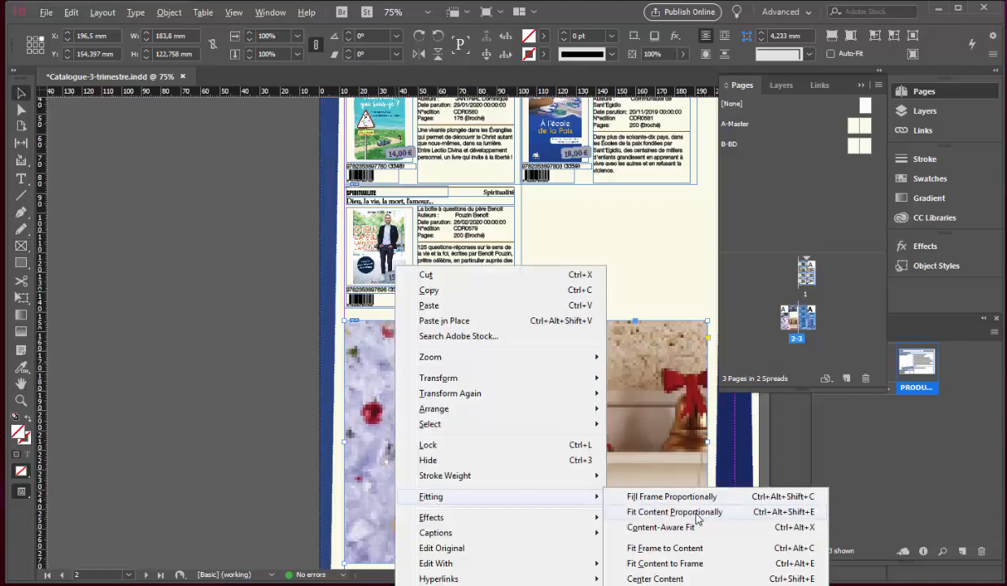
left_click(675, 511)
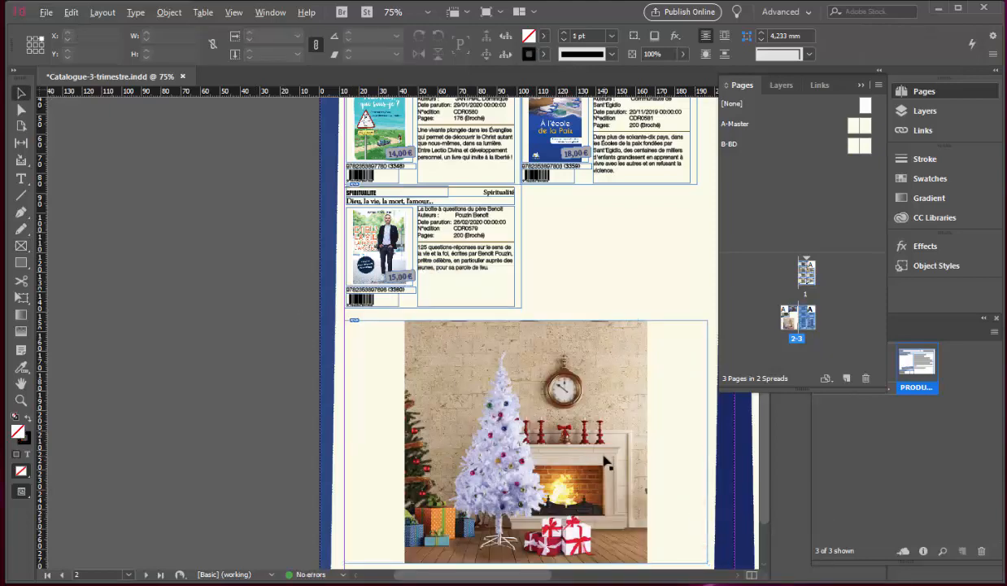
Step: Scale up the Christmas tree image and reposition it so that it fills the whole frame
key("ctrl+alt+c")
left_click_drag(647, 321, 707, 262)
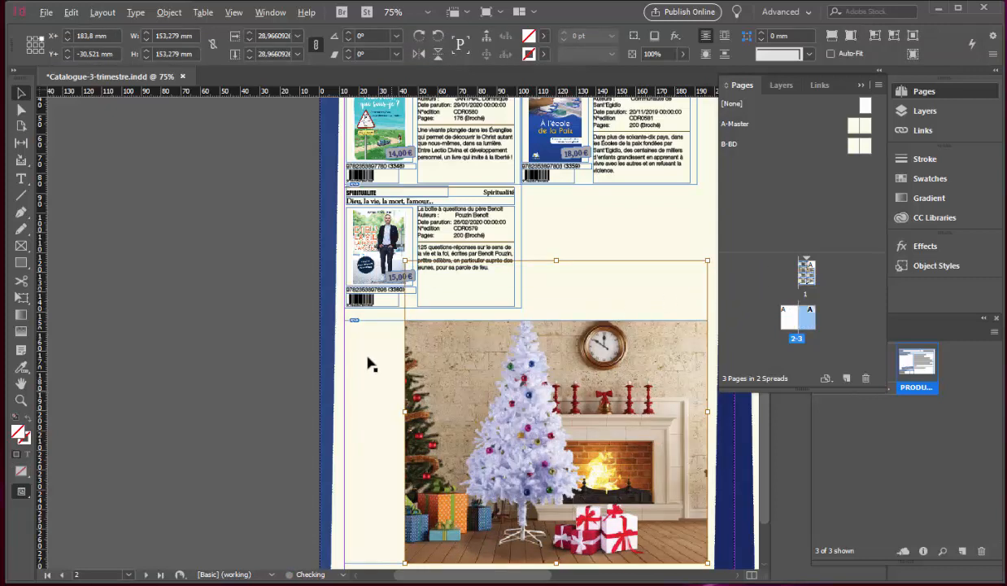
left_click_drag(404, 260, 318, 257)
mouse_move(508, 435)
left_mouse_down()
mouse_move(495, 431)
mouse_move(514, 441)
left_mouse_up()
left_click(135, 404)
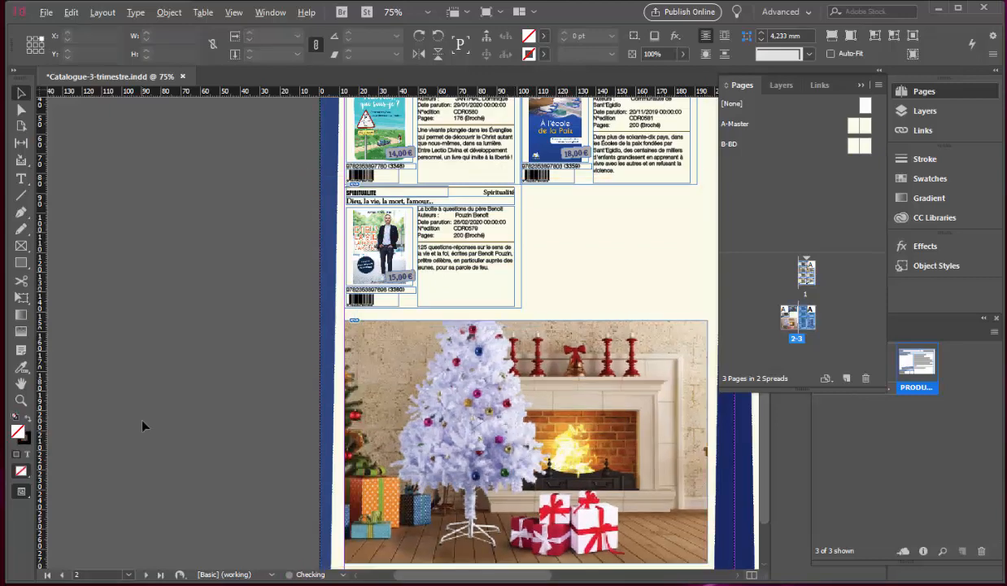
Step: Export all pages as Catalogue-3-trimestre.pdf in Adobe PDF (Print) format with the [High Quality Print] preset
left_click(802, 280)
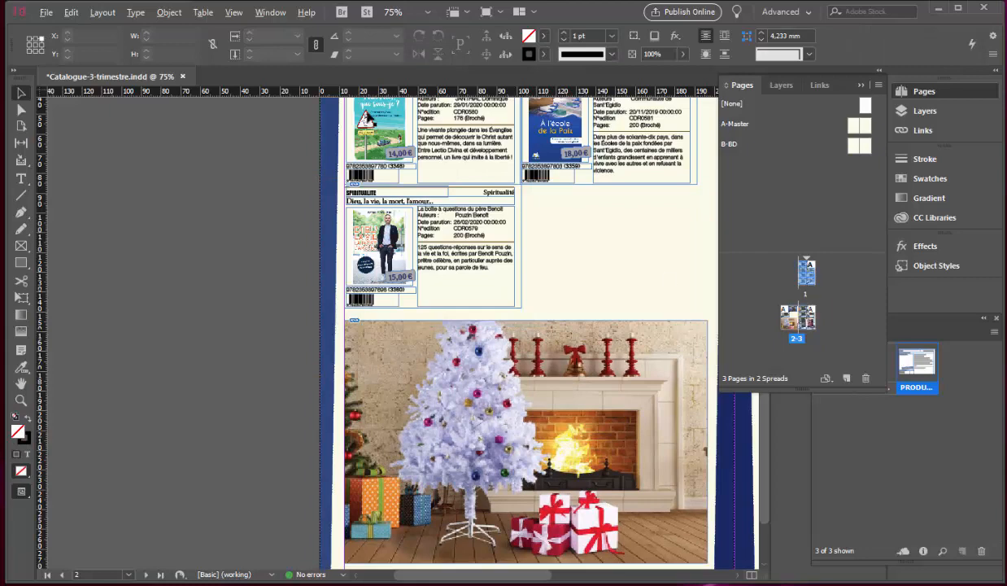
left_click(46, 12)
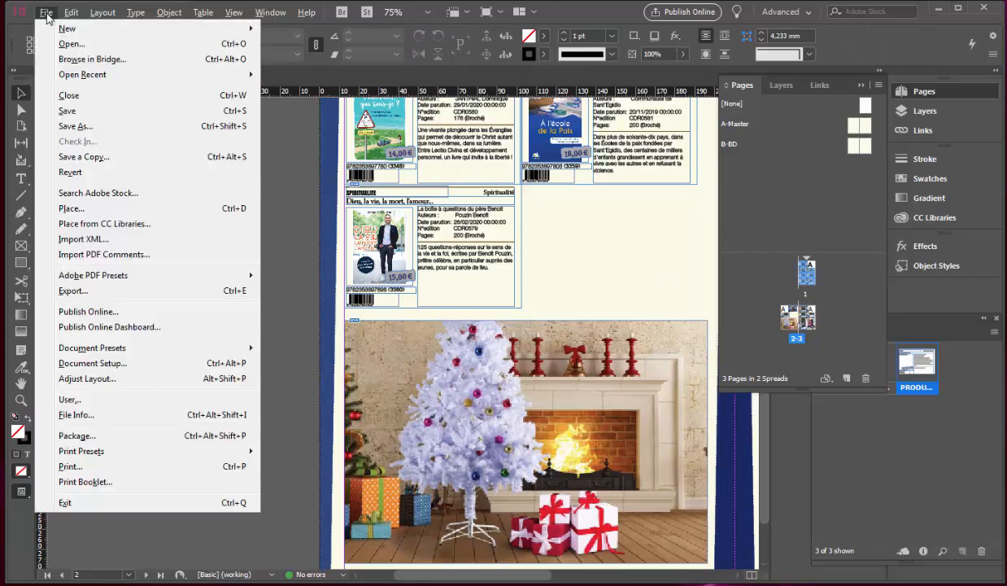
left_click(79, 293)
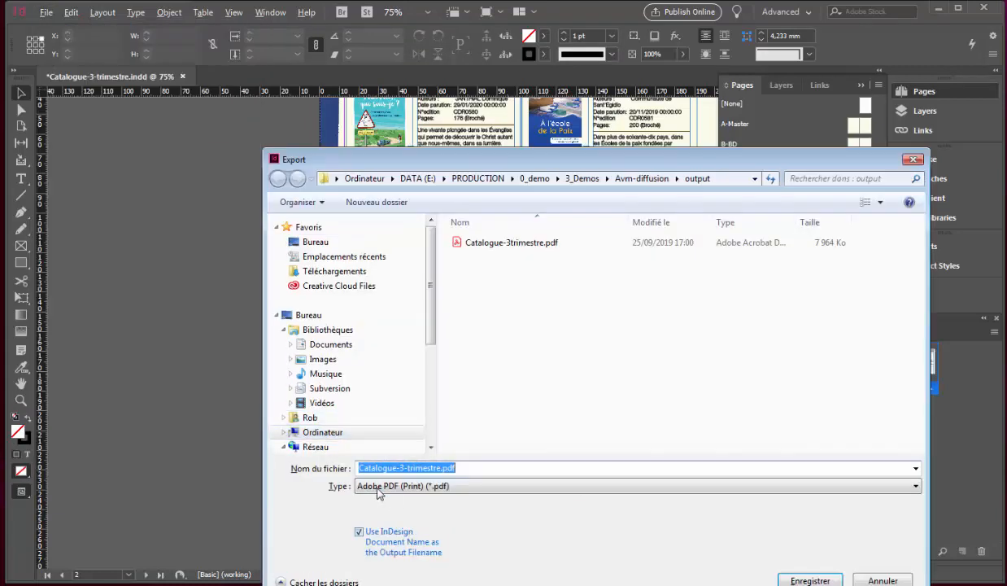
left_click(808, 579)
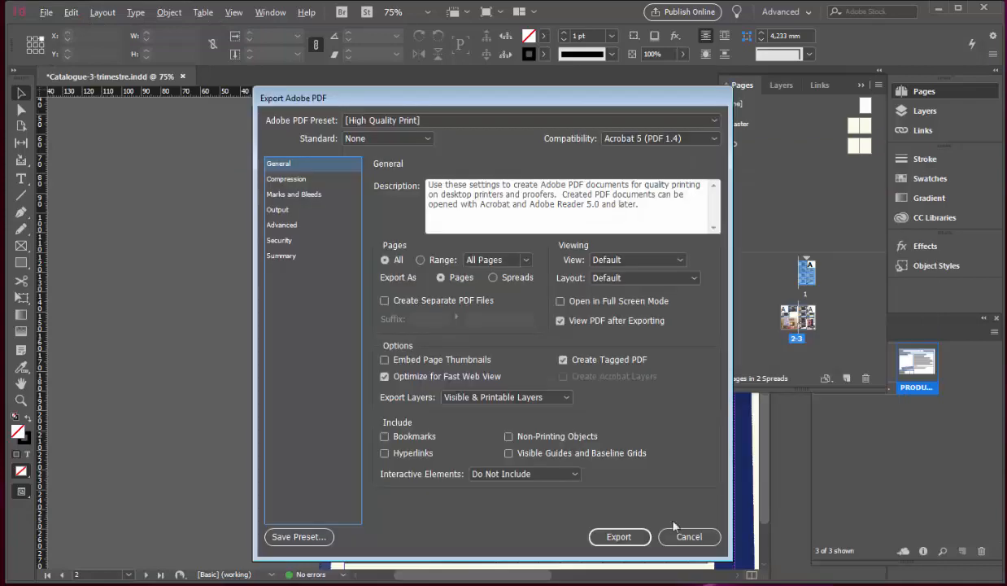
left_click(616, 537)
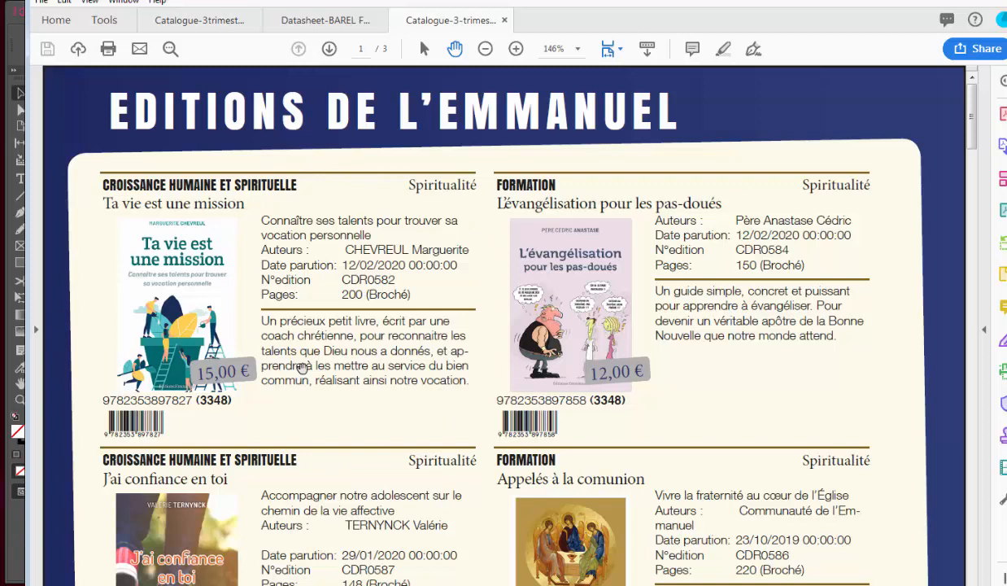
Step: Review the three pages of the exported Catalogue-3-trimestre PDF, including the placed image and enlarged product, and close only that document
left_click_drag(450, 415, 480, 185)
left_click_drag(484, 453, 490, 206)
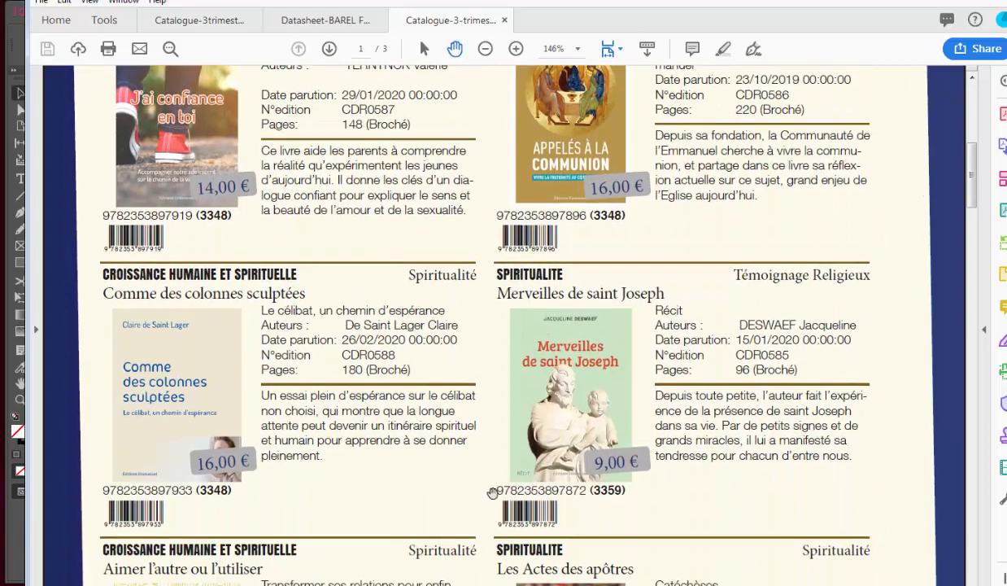
left_click_drag(490, 490, 489, 194)
left_click_drag(462, 512, 472, 181)
left_click_drag(450, 493, 452, 200)
left_click_drag(462, 420, 465, 216)
left_click_drag(447, 483, 450, 270)
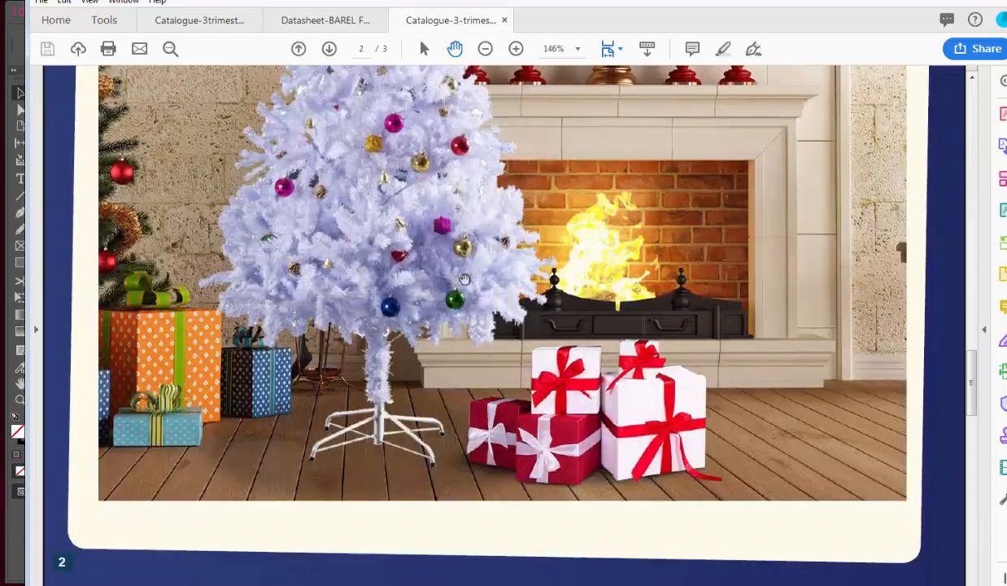
left_click_drag(482, 474, 488, 285)
left_click_drag(566, 103, 566, 94)
left_click_drag(533, 455, 582, 217)
left_click_drag(582, 476, 618, 187)
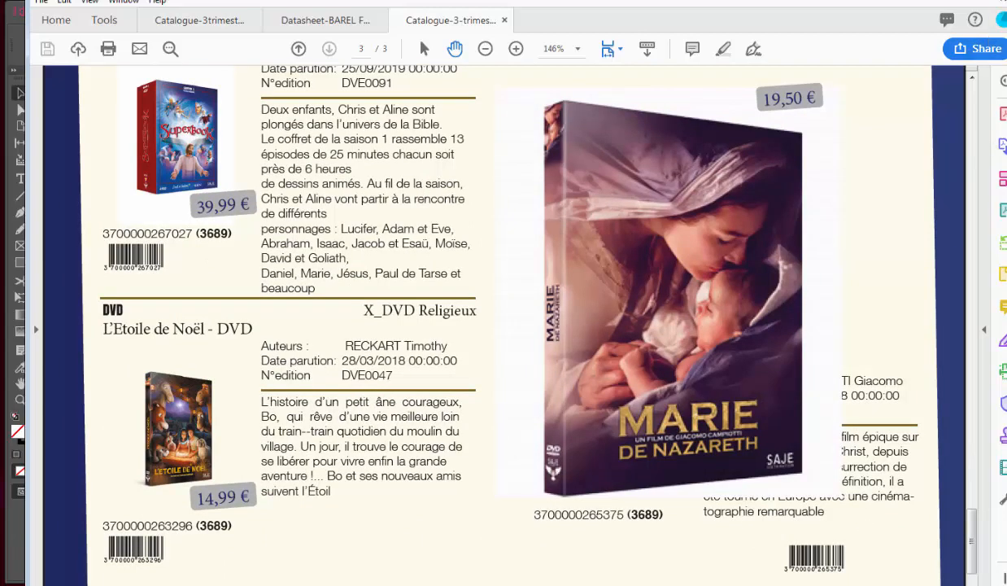
key("alt+F4")
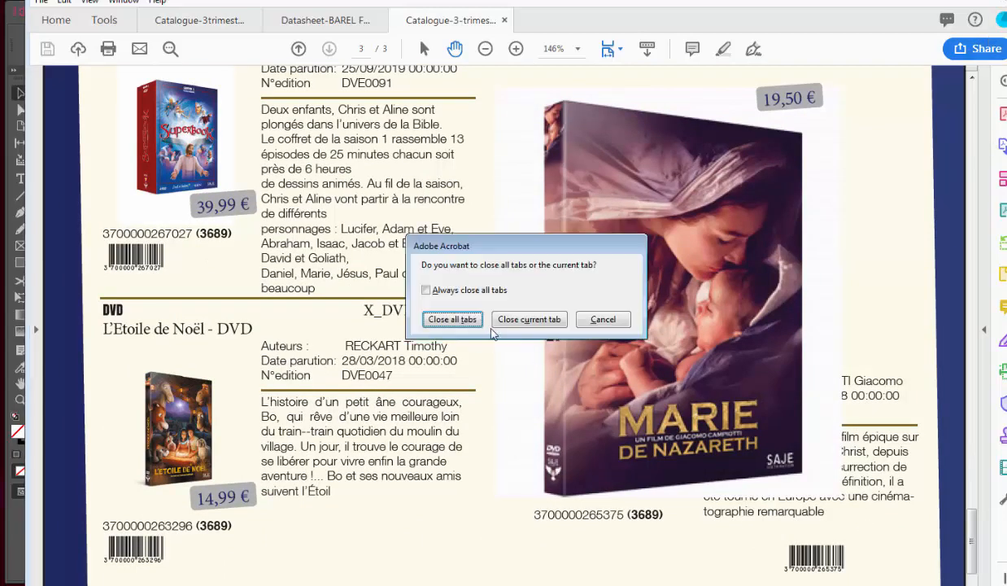
left_click(510, 320)
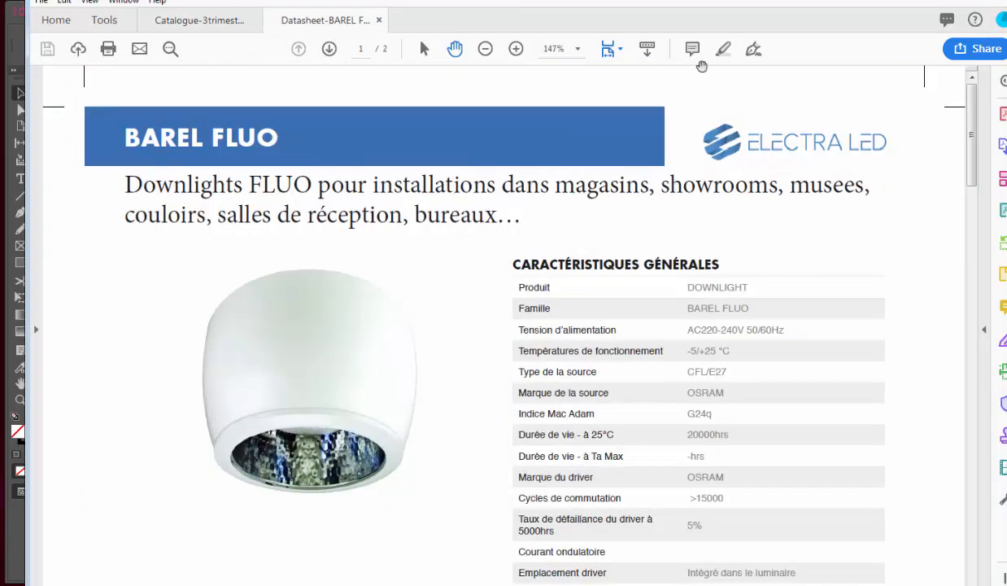
Step: Examine the layout of the BAREL FLUO datasheet PDF at whole-page size, and close the datasheet
left_click(485, 49)
left_click(484, 49)
left_click(485, 49)
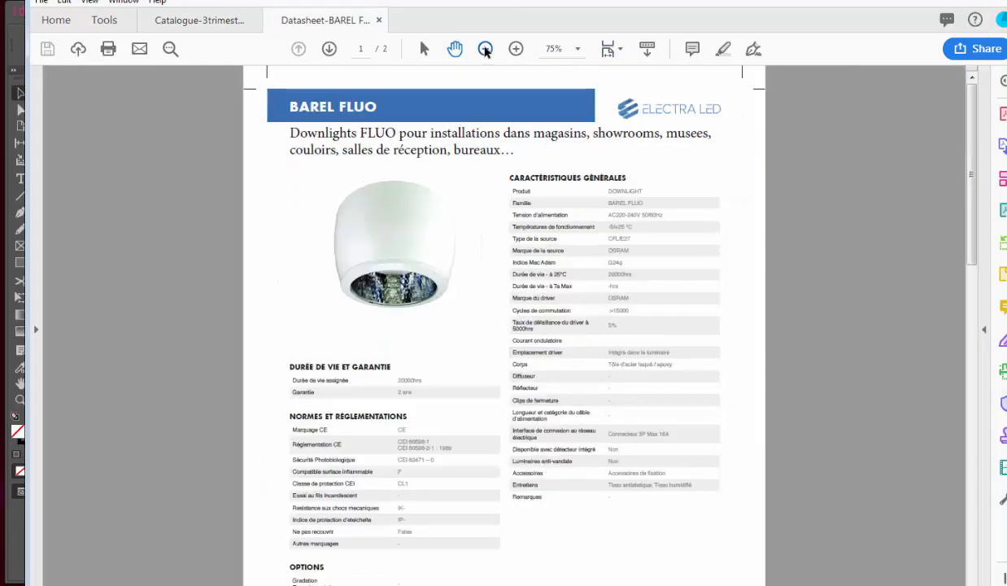
left_click(485, 49)
left_click(485, 48)
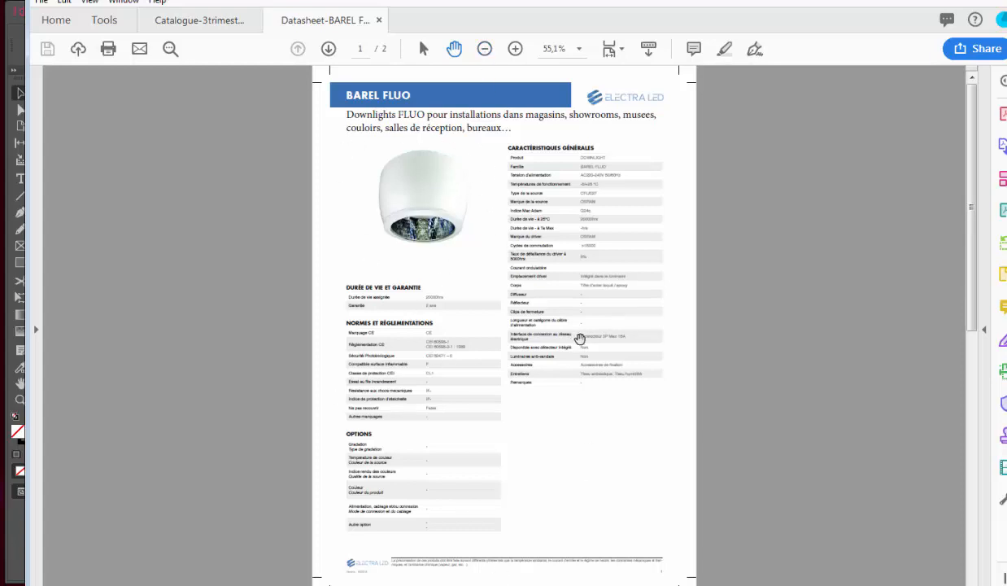
scroll(556, 448, "down", 5)
scroll(541, 121, "up", 5)
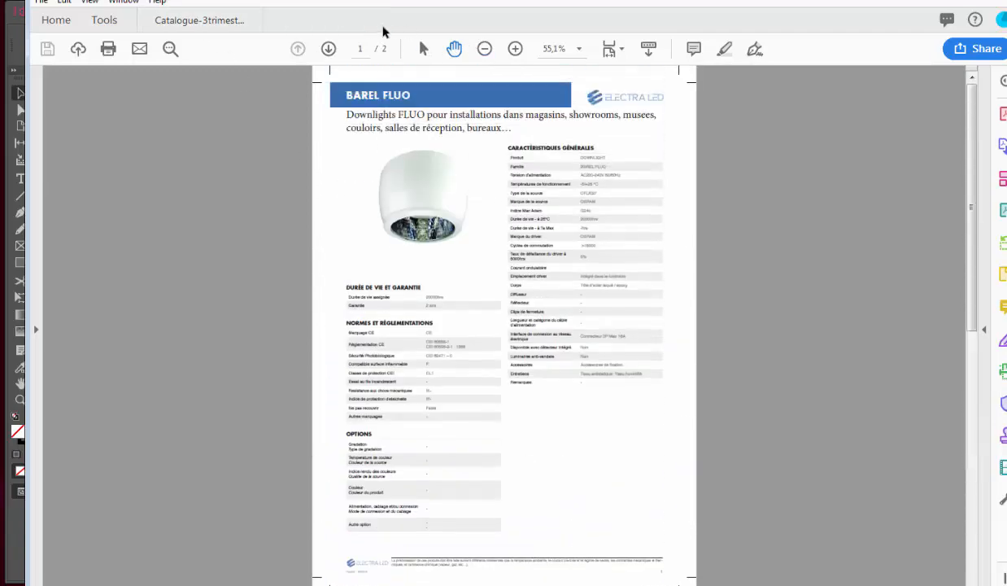
left_click(378, 20)
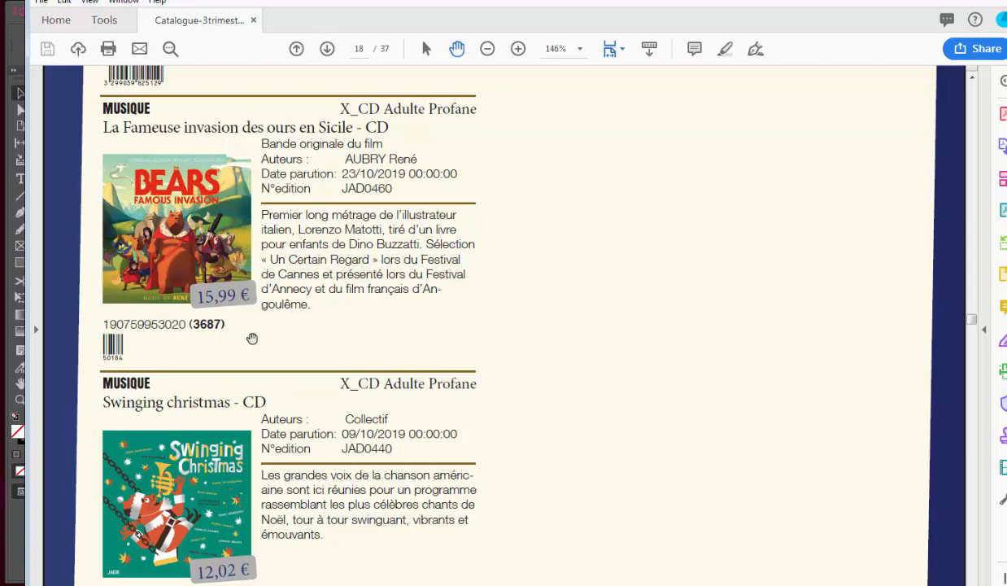
Step: View the music products on the catalogue PDF page, switch to Chrome to examine the Calendrier de l'Avent product page and its web address, and close that page
scroll(281, 342, "down", 5)
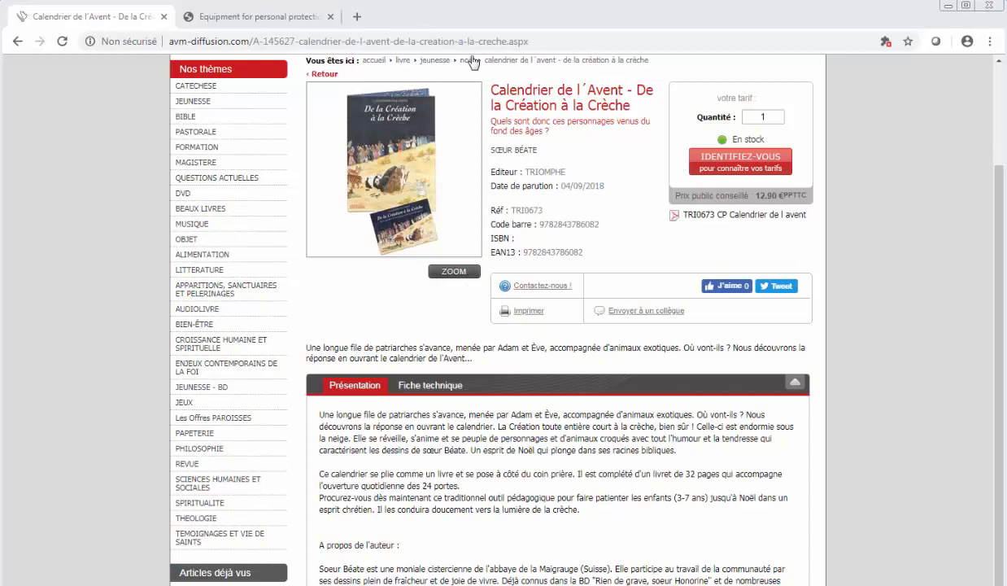
double_click(511, 41)
left_click_drag(511, 42, 173, 41)
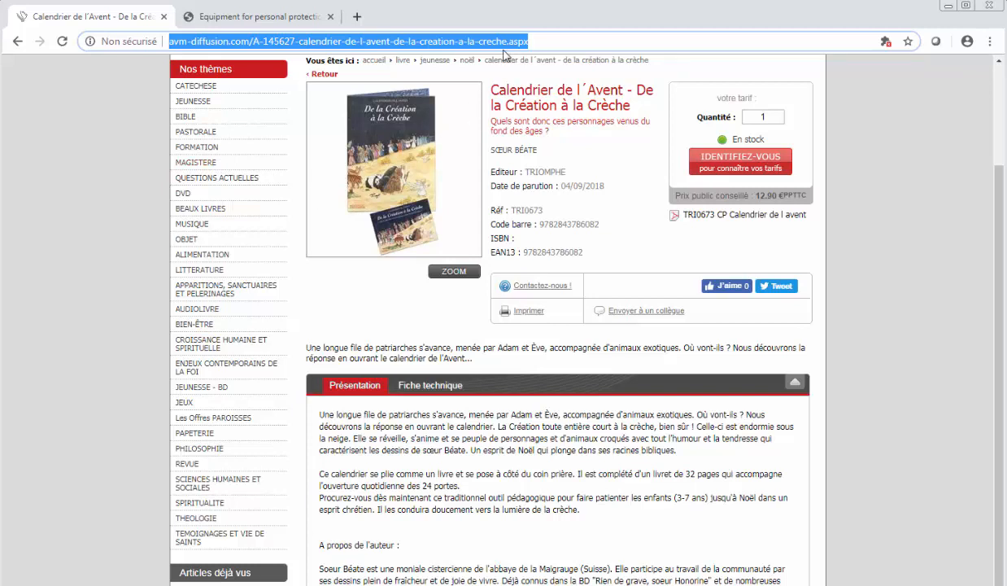
key("alt+Tab")
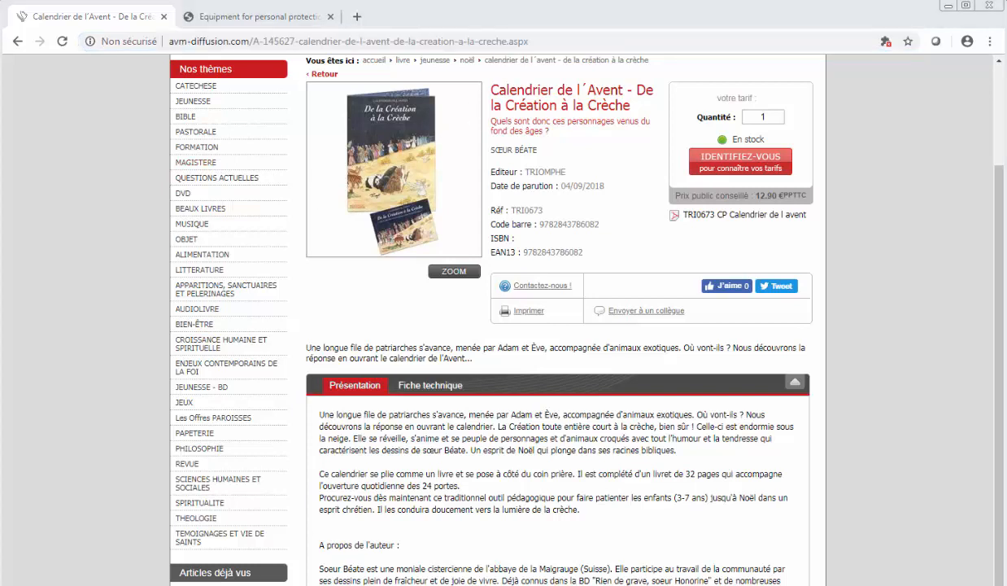
left_click(990, 7)
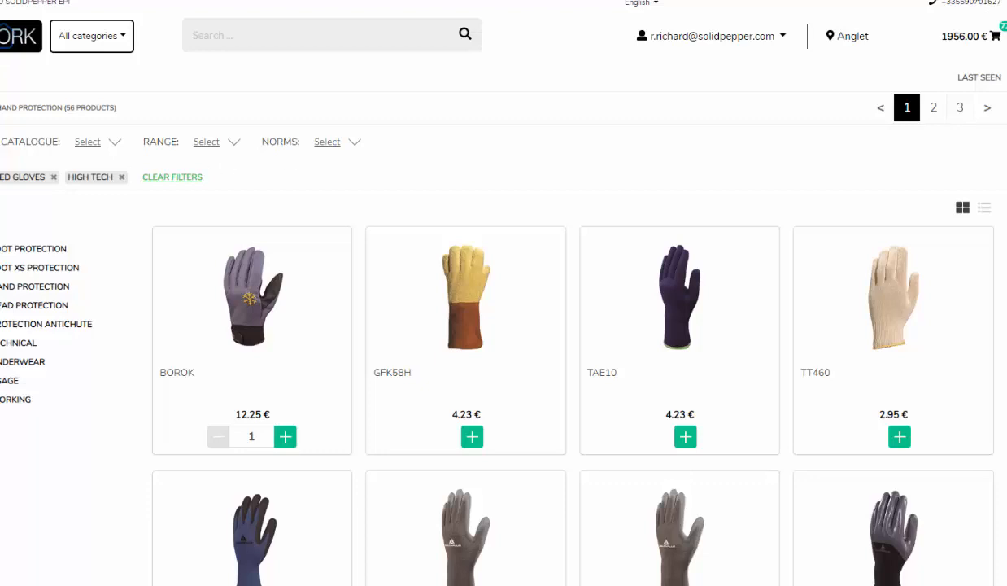
Step: Open the WORK shop's home page and check its responsive layout by narrowing the browser window to mobile width and widening it again
left_click(15, 47)
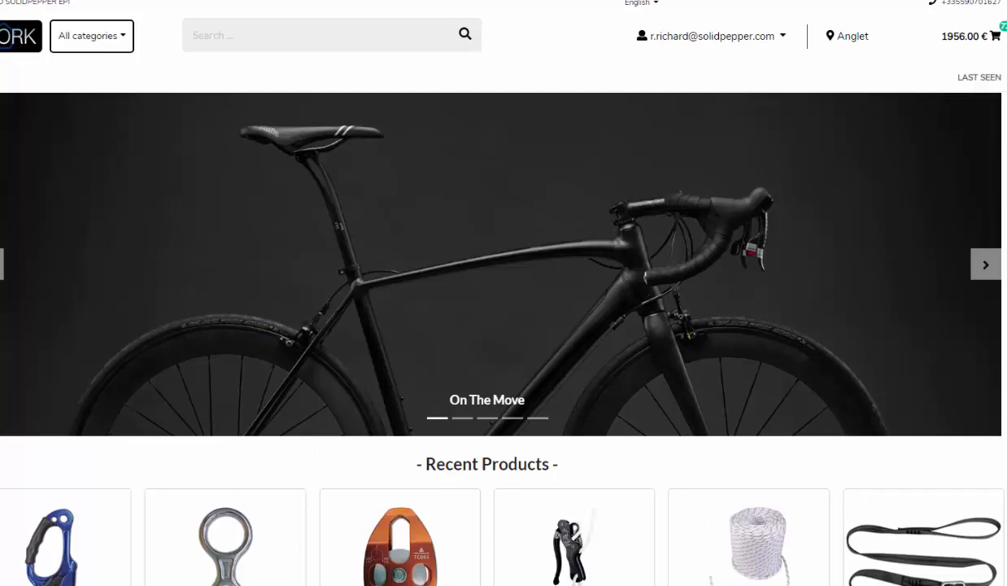
left_click_drag(1005, 553, 359, 456)
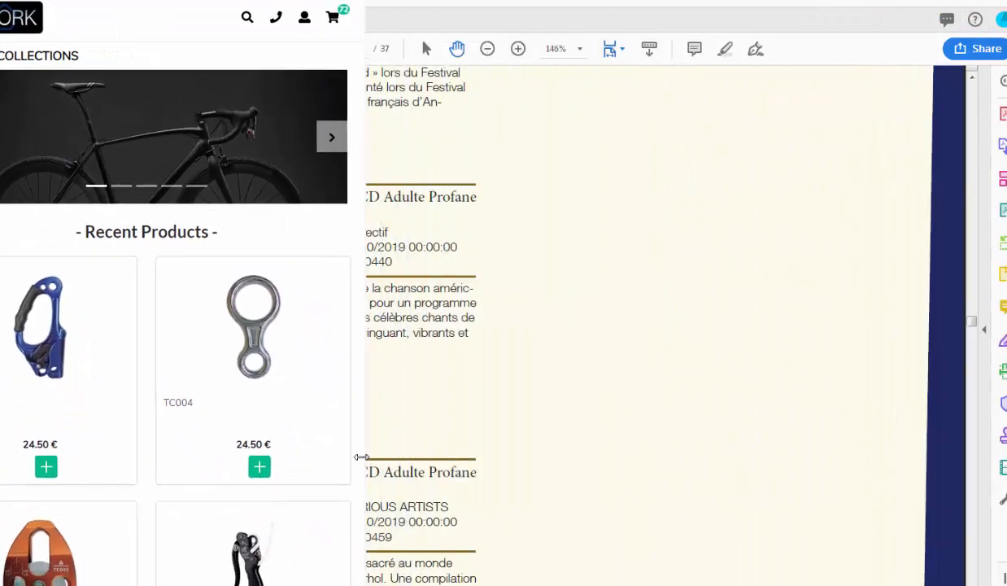
left_click_drag(194, 0, 275, 33)
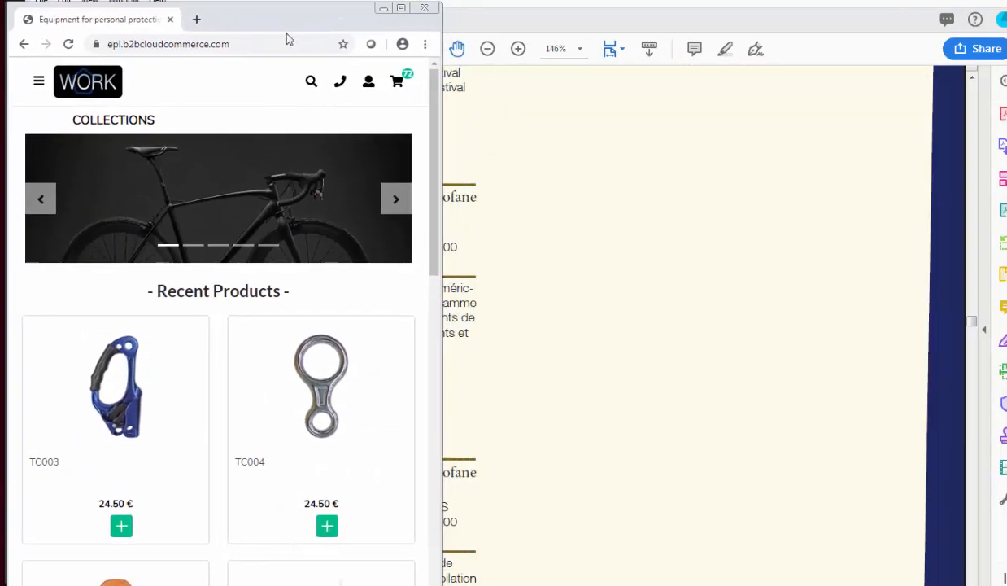
left_click_drag(442, 325, 958, 325)
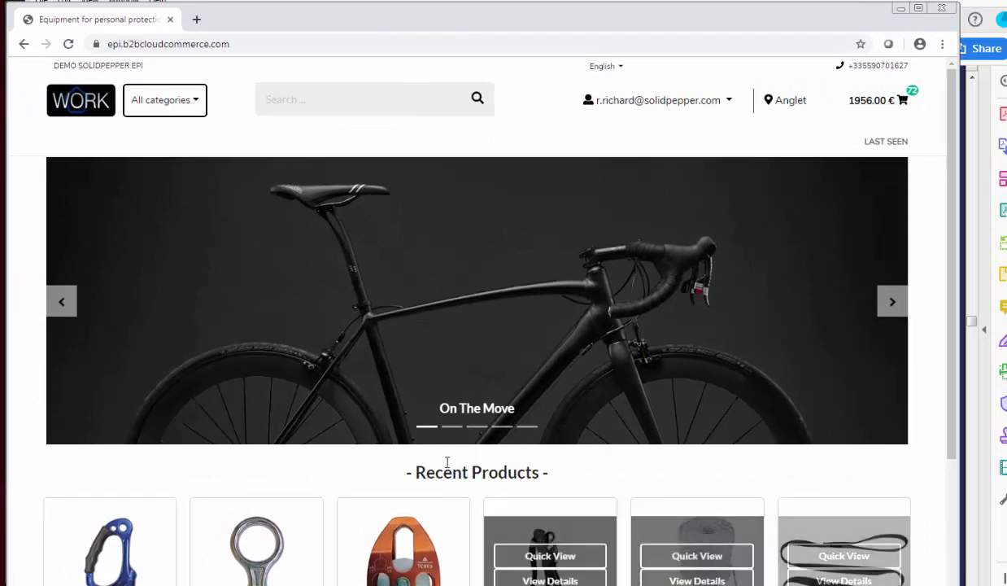
Step: Open the Foot XS Protection category and filter its applications by Globetrotters Rigger Range, Capps Premium Range and General Purpose
left_click(153, 109)
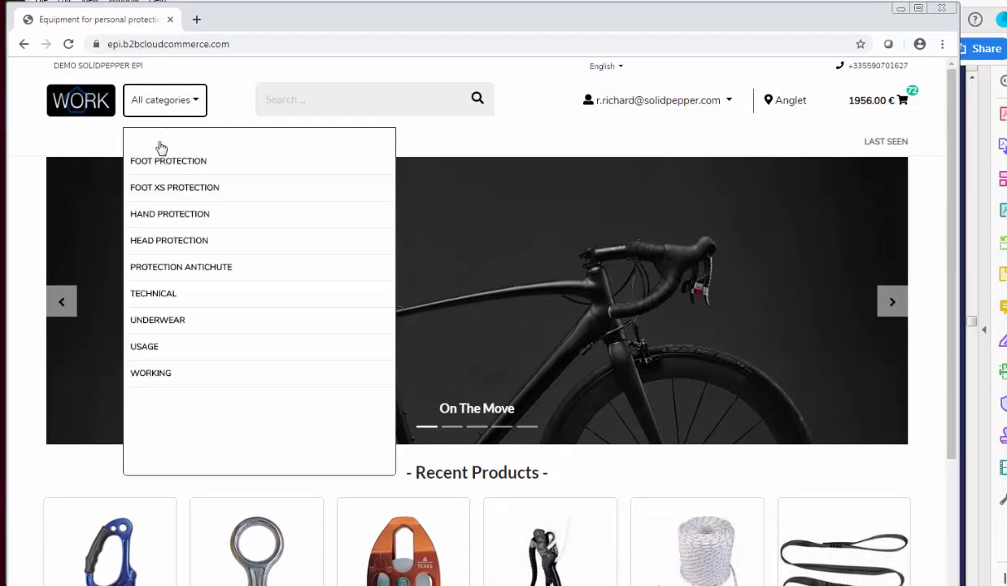
left_click(172, 194)
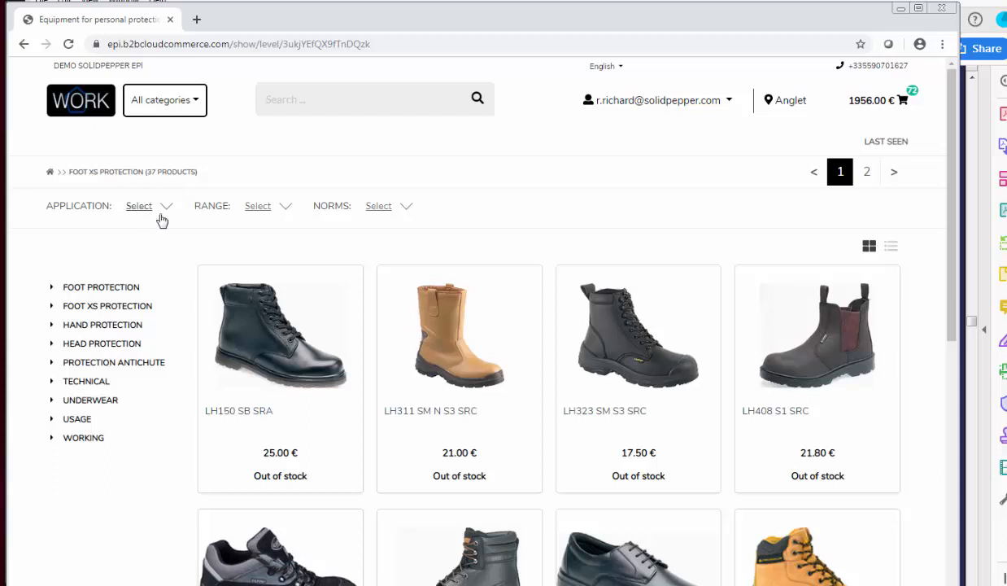
left_click(169, 207)
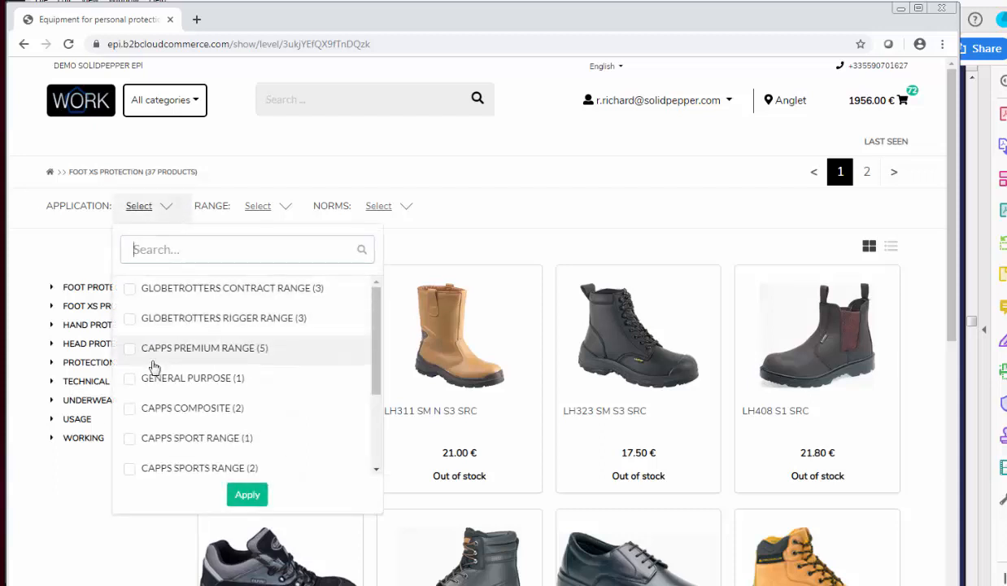
left_click(129, 378)
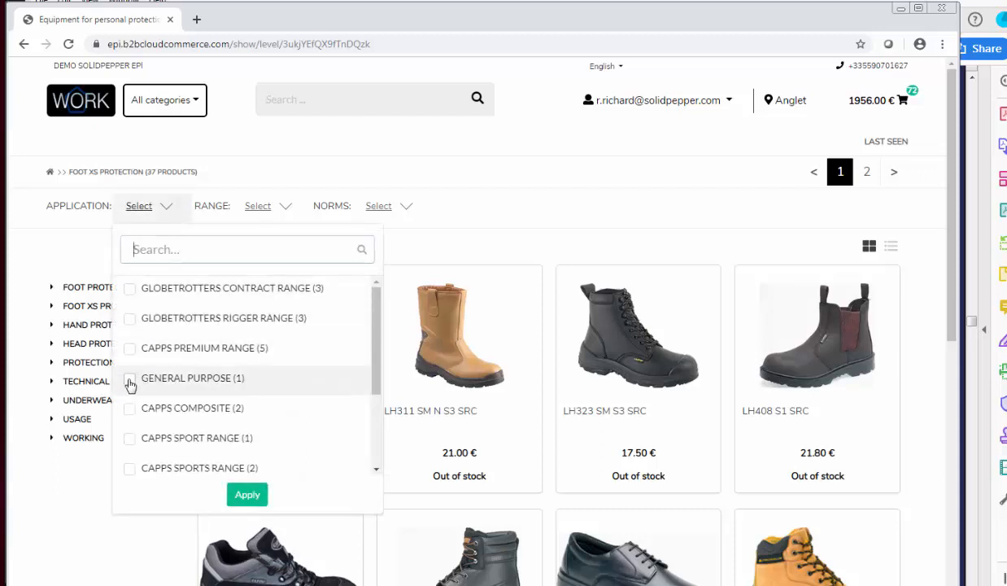
left_click(129, 318)
left_click(257, 497)
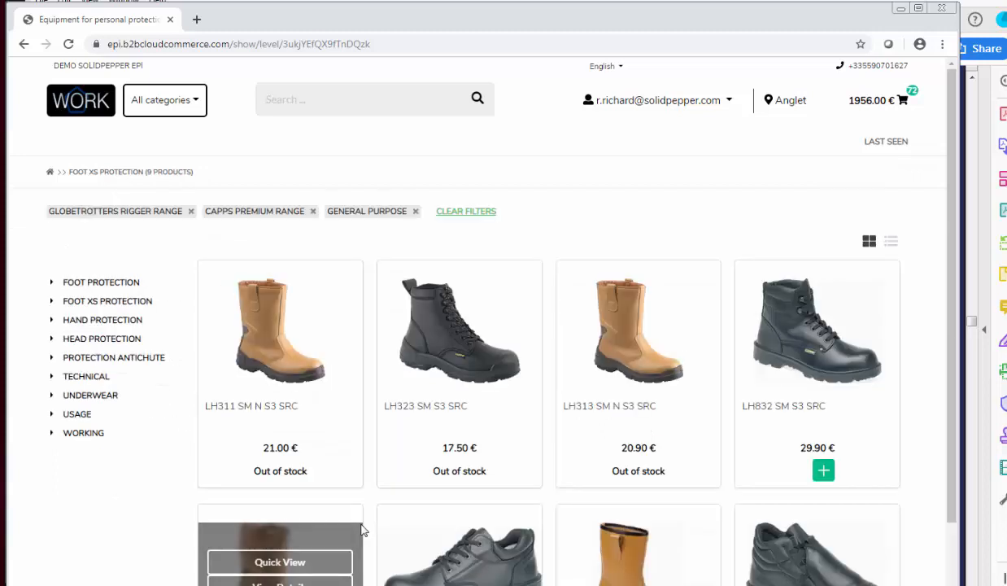
Step: Preview the LH323 SM S3 SRC and LH313 SM N S3 SRC boots in quick view, closing each preview
left_click(467, 349)
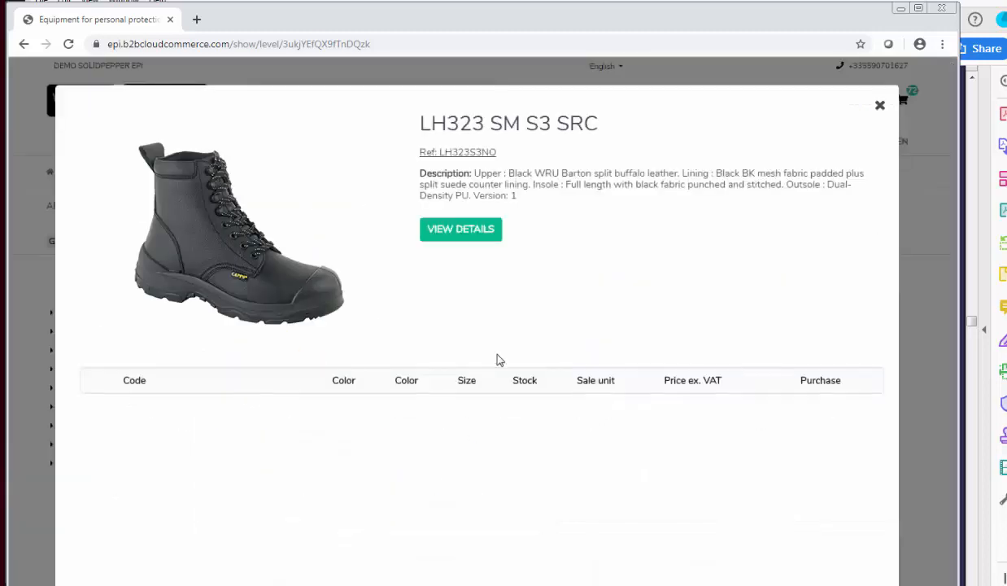
left_click(879, 105)
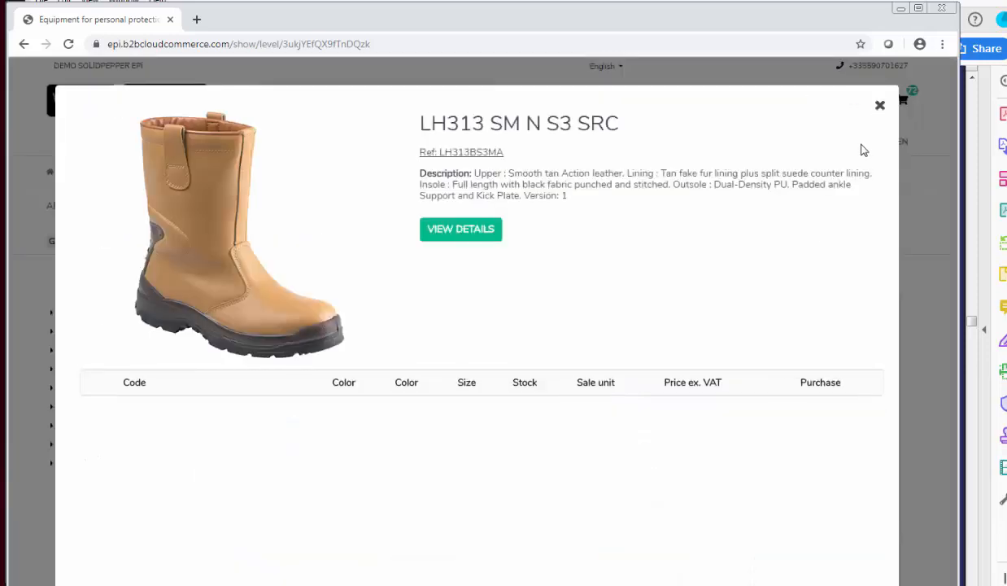
left_click(880, 106)
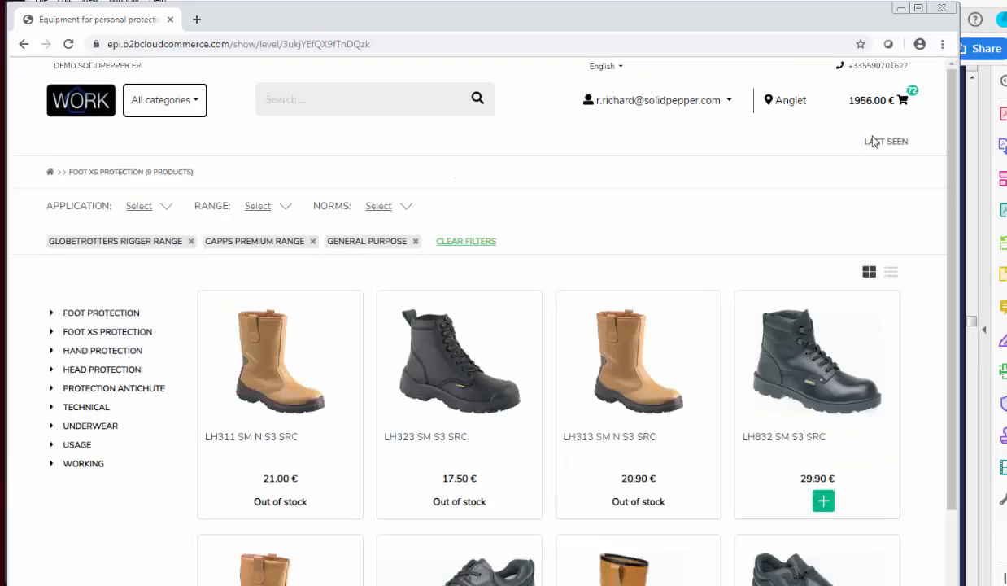
Step: Add one LH832 SM S3 SRC boot to the cart, review the cart's product list and order options, and close the shop's browser window
left_click(823, 501)
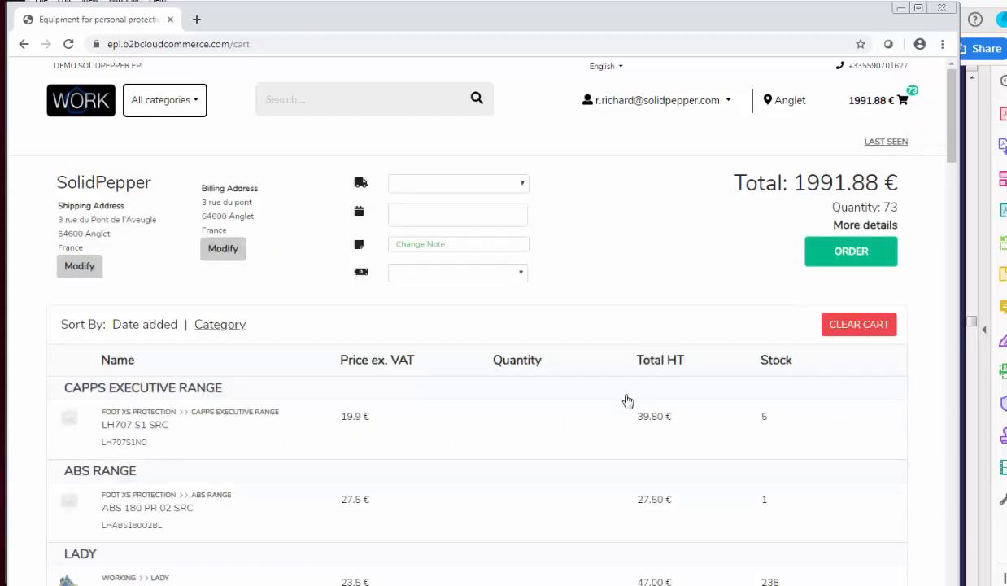
scroll(270, 339, "down", 7)
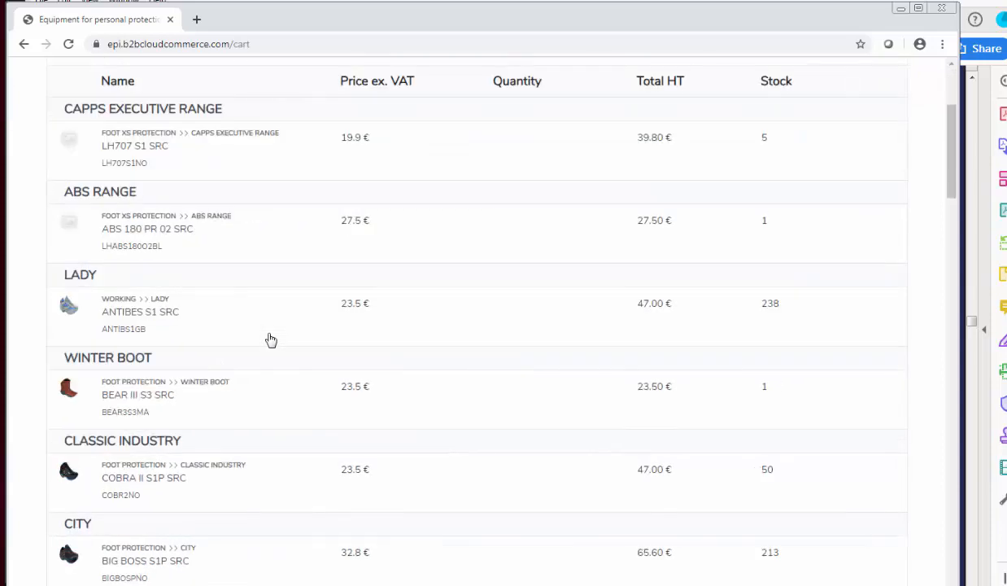
scroll(353, 373, "up", 10)
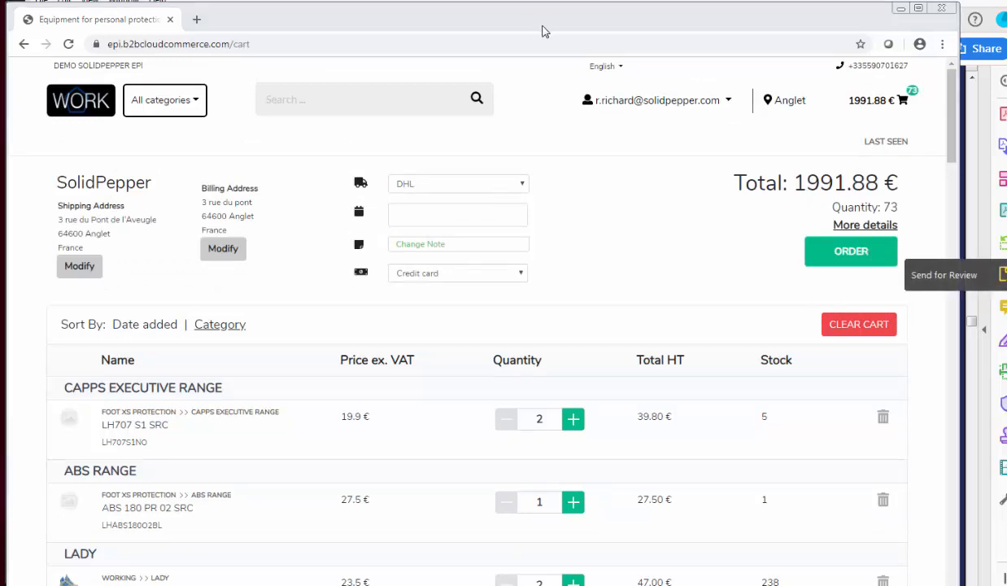
left_click(939, 9)
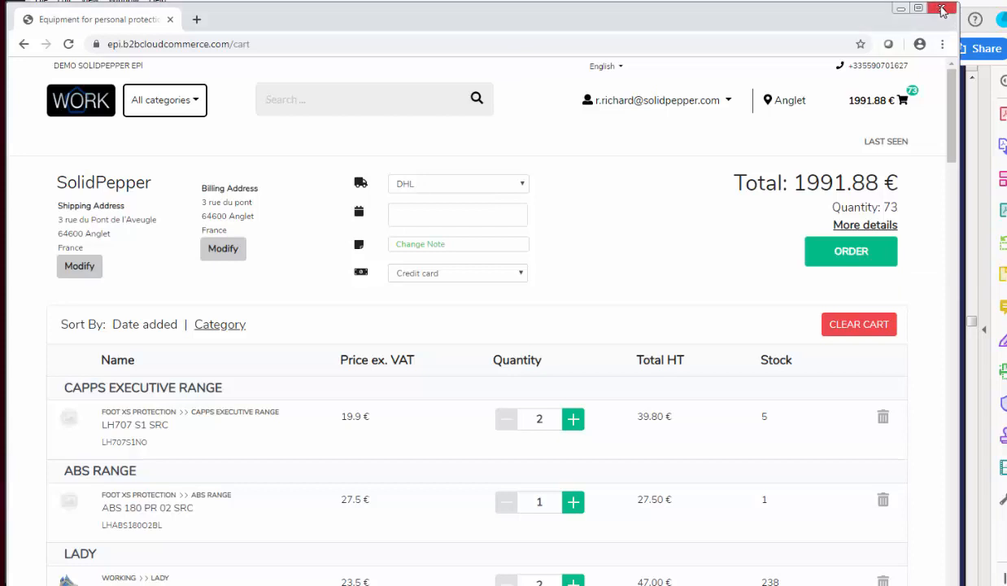